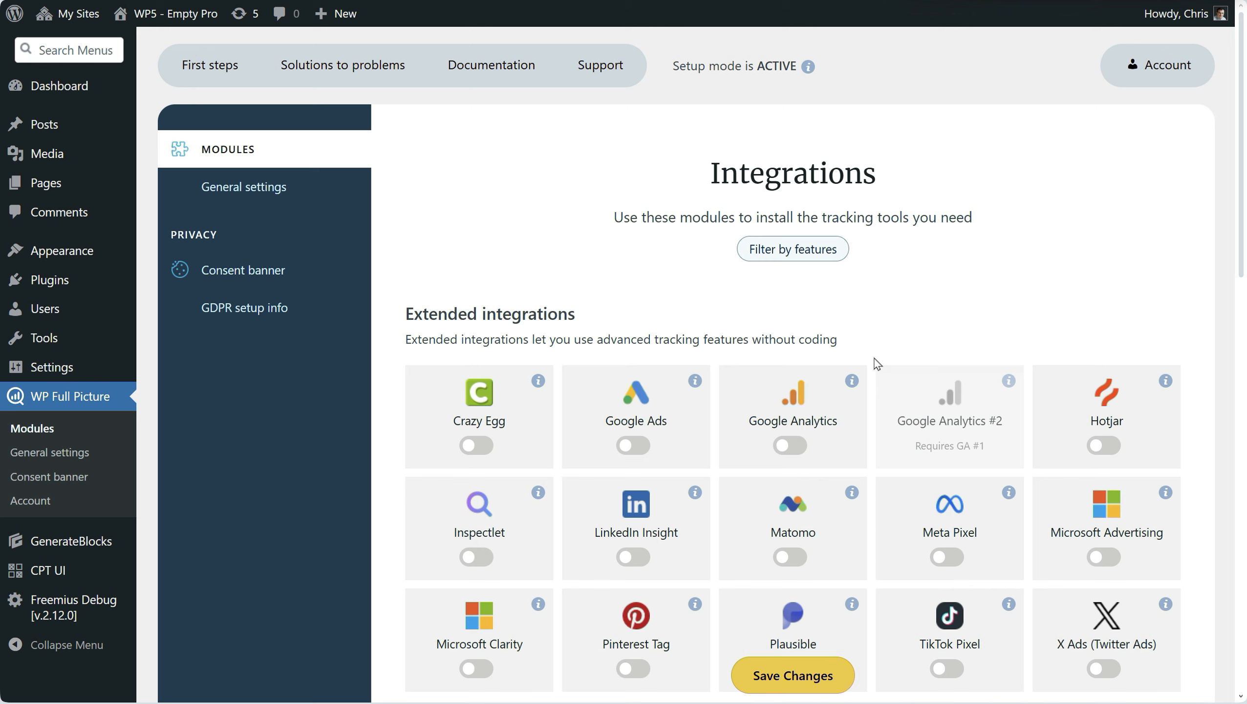
Step: Enable the Google Analytics integration module, save the changes, and open the Google Analytics settings
{"action": "left_click", "coordinate": [797, 449]}
{"action": "left_click", "coordinate": [820, 682]}
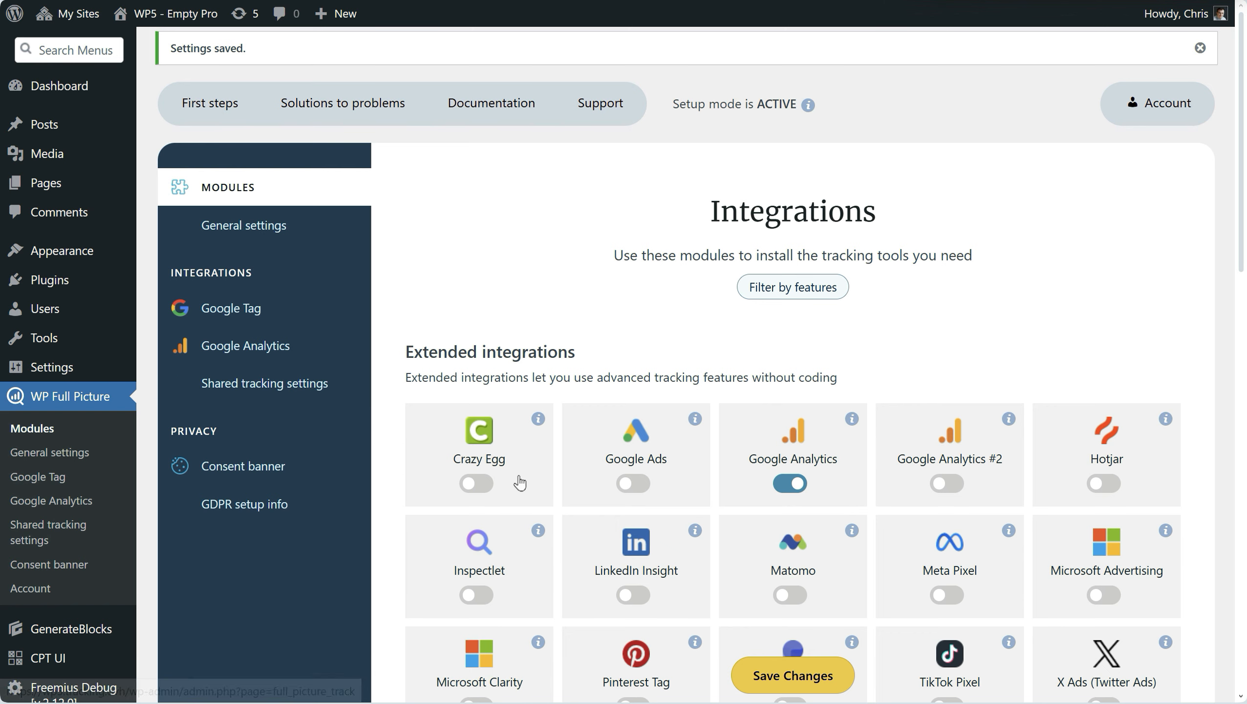
{"action": "scroll", "coordinate": [522, 493], "scroll_direction": "down", "scroll_amount": 3}
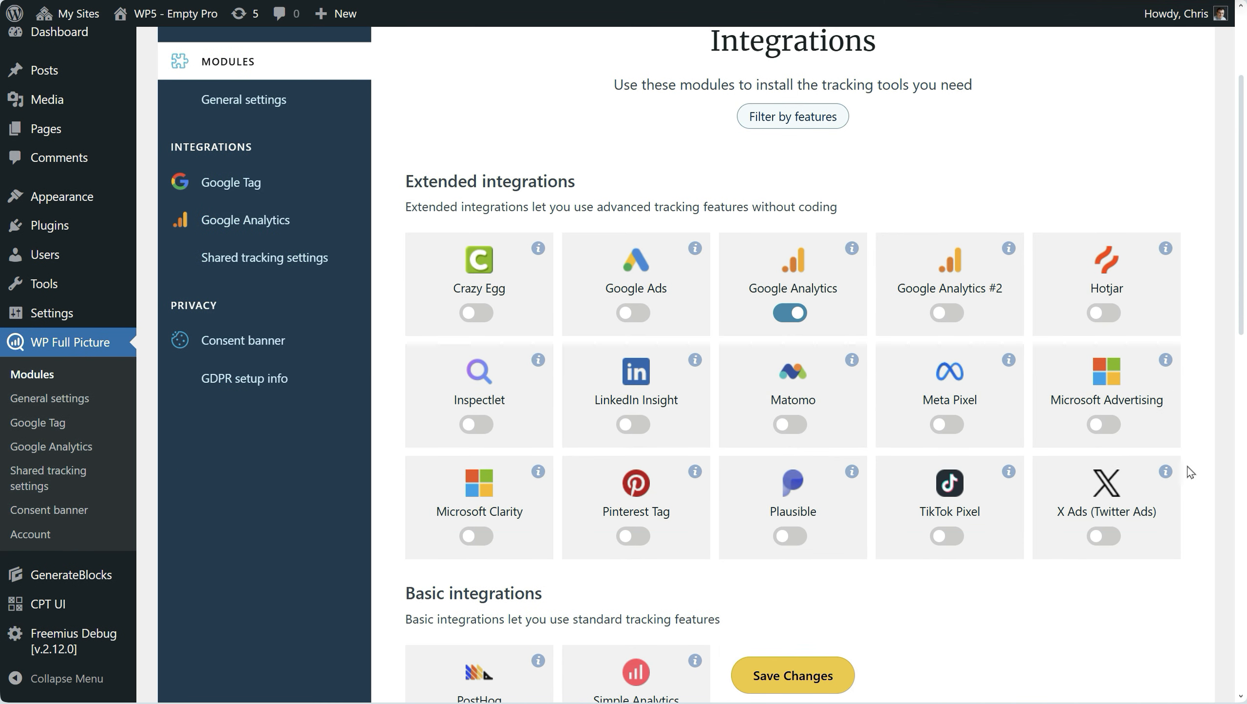
{"action": "scroll", "coordinate": [1191, 473], "scroll_direction": "up", "scroll_amount": 3}
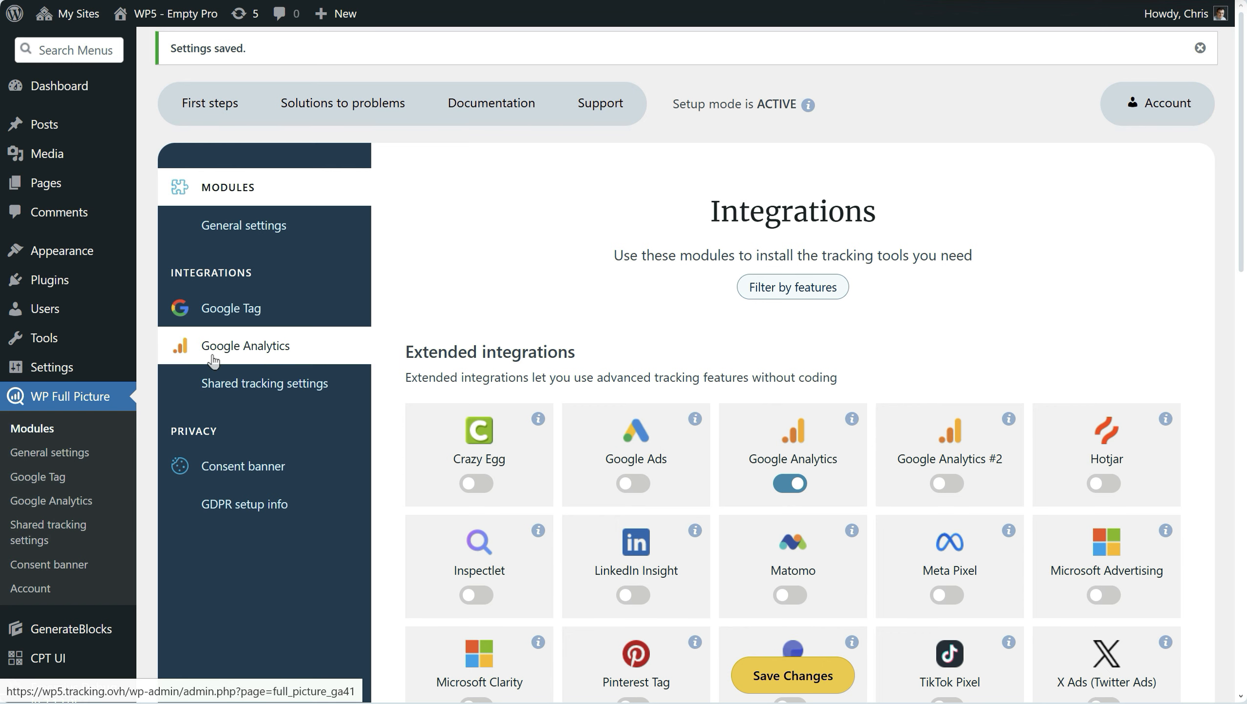
{"action": "left_click", "coordinate": [345, 357]}
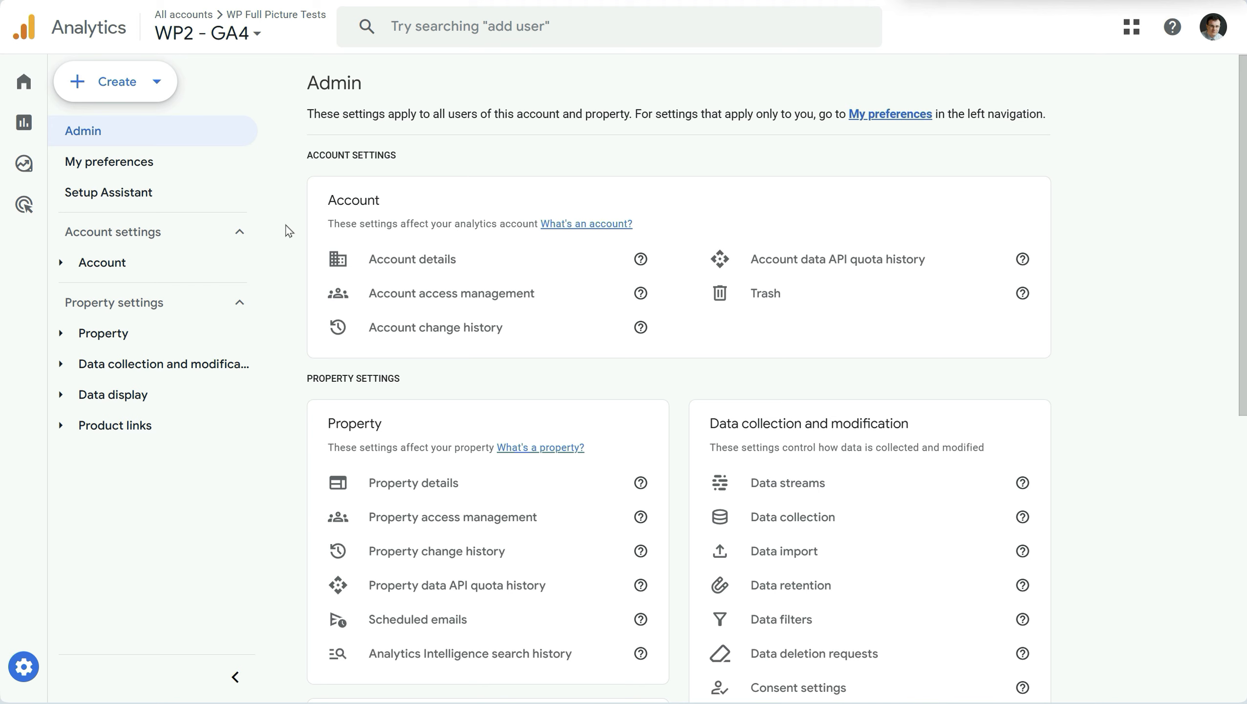
Step: In Google Analytics Admin, start a new property named WP5 test and continue to the business details
{"action": "left_click", "coordinate": [157, 81]}
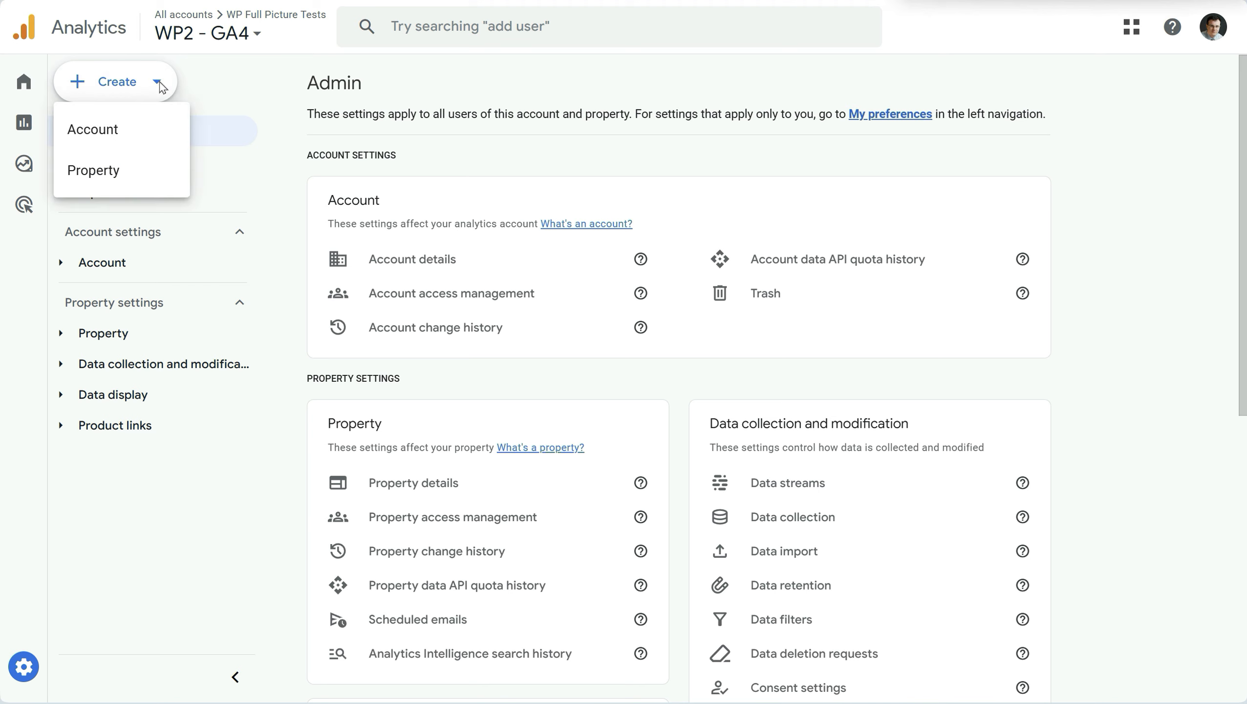
{"action": "left_click", "coordinate": [123, 170]}
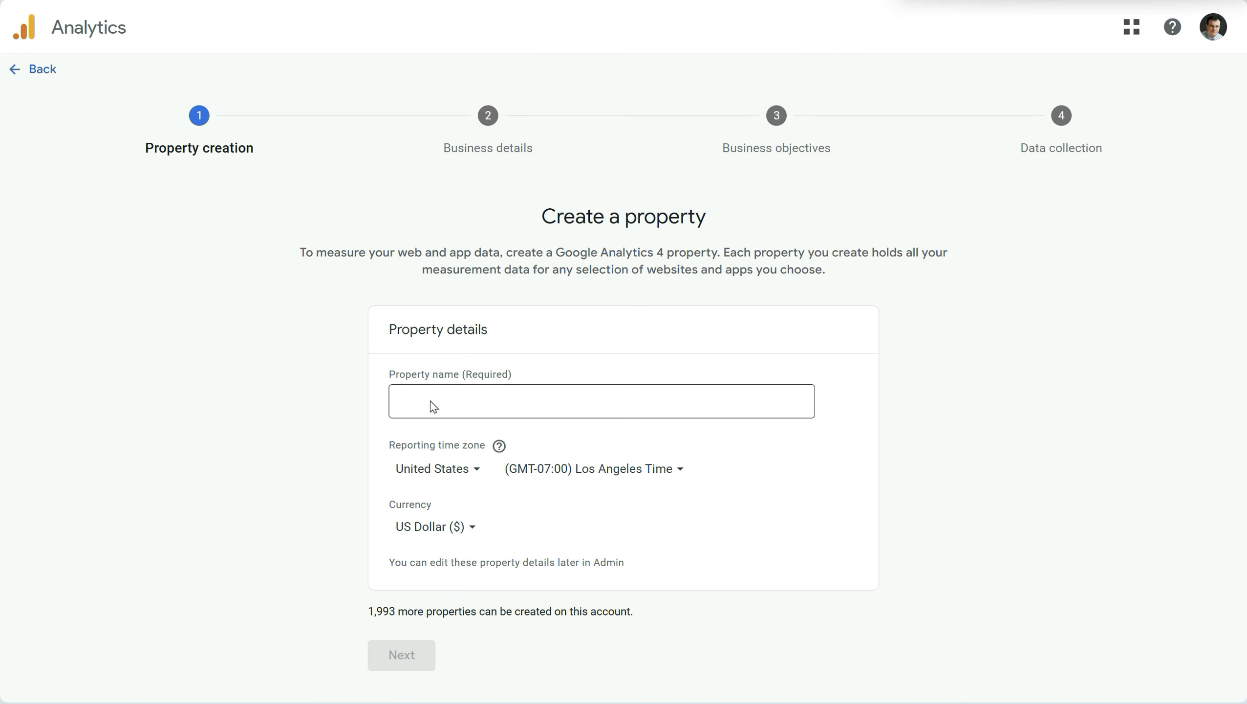
{"action": "left_click", "coordinate": [426, 405]}
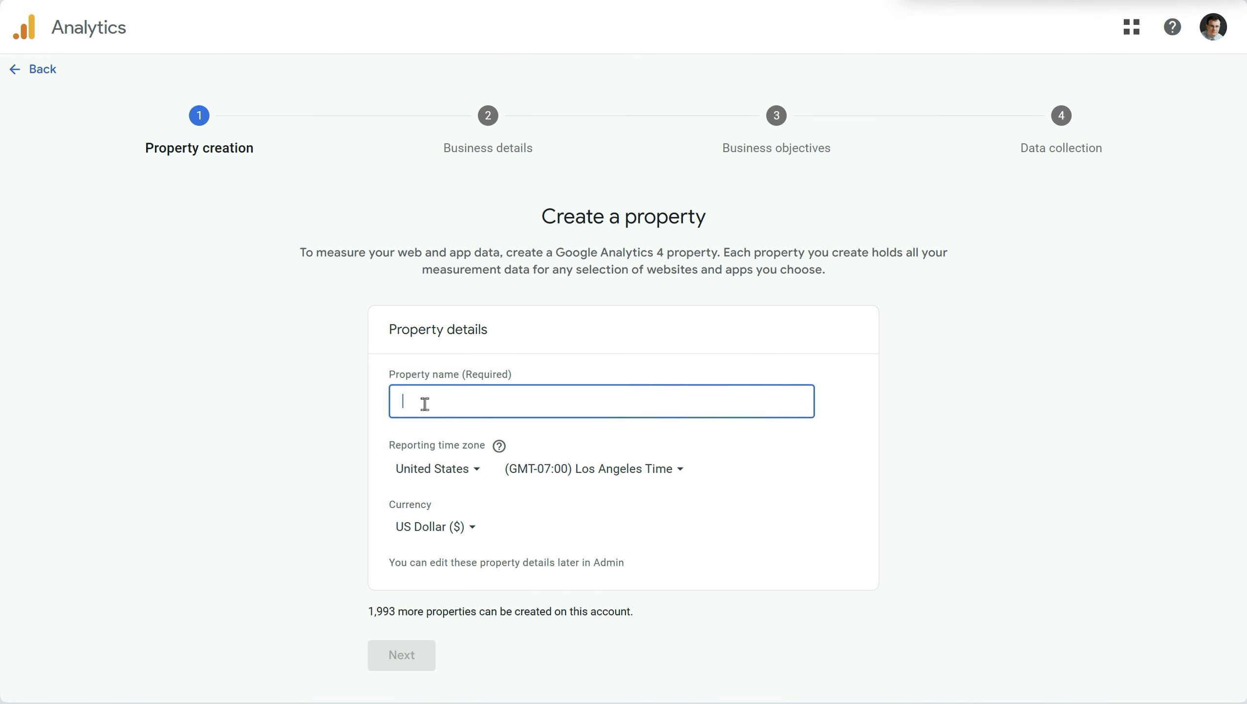
{"action": "type", "text": "WPS"}
{"action": "type", "text": " test"}
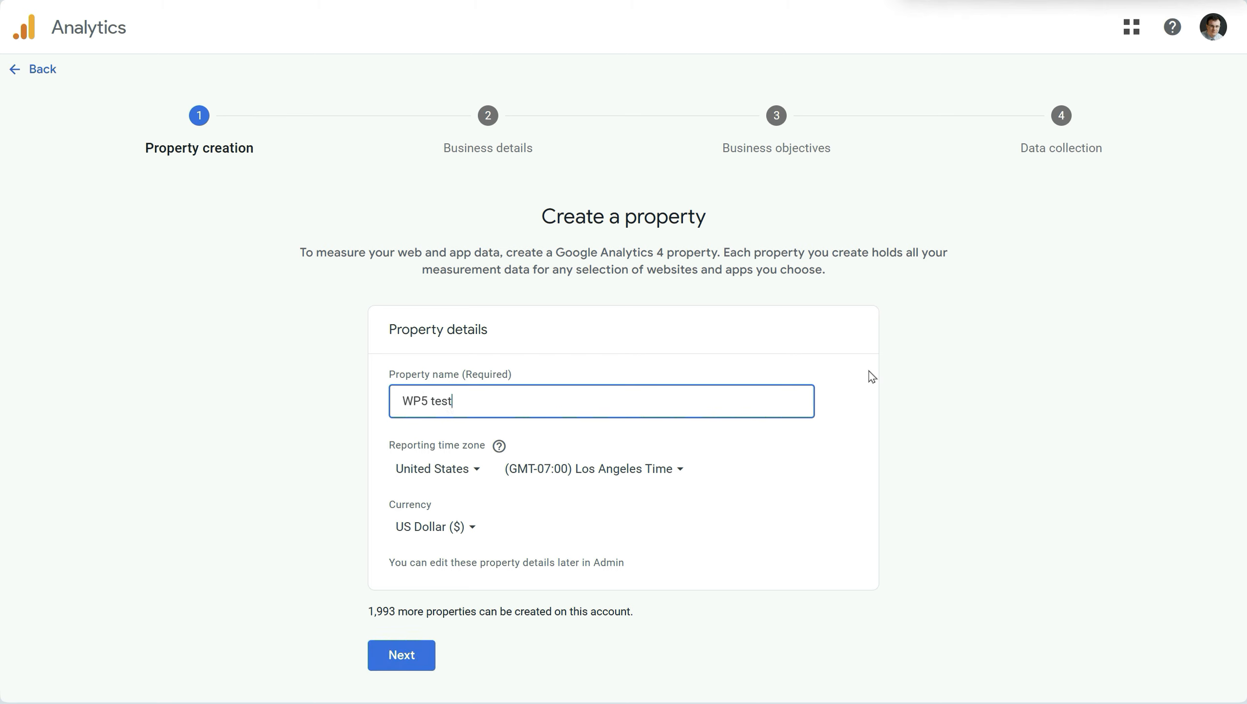
{"action": "left_click", "coordinate": [402, 655]}
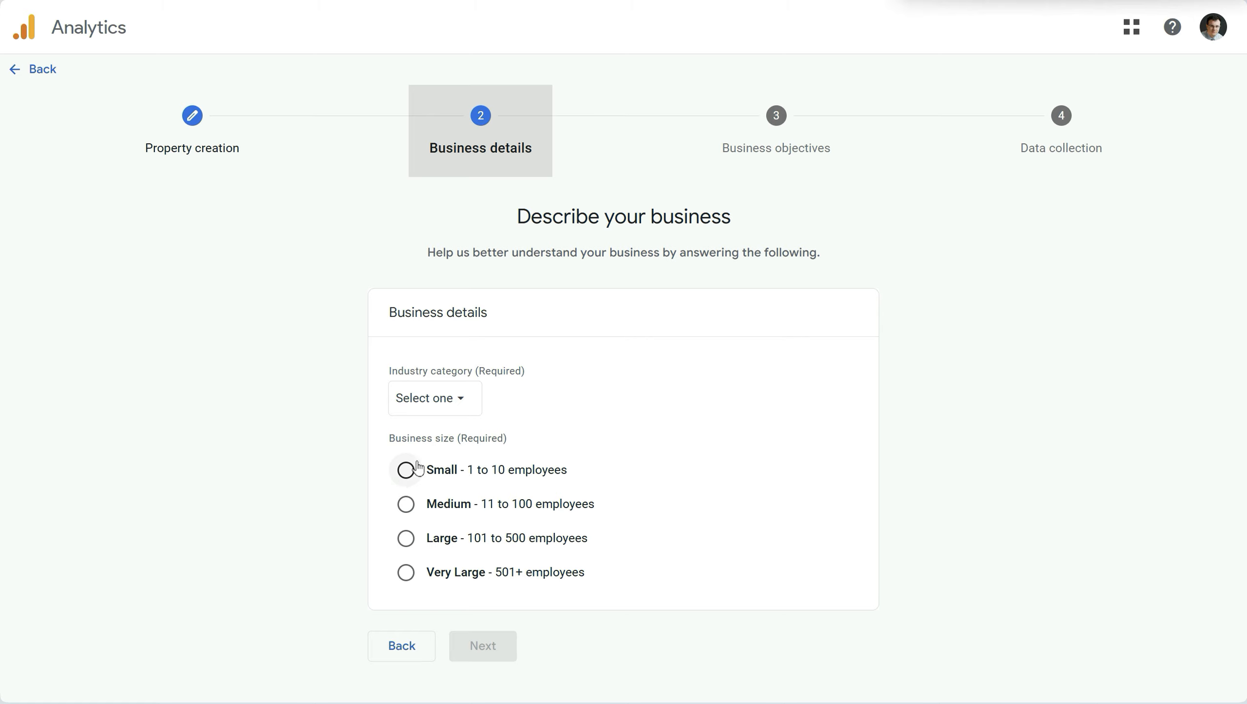
Step: Set the industry category to Other Business Activity and the business size to Small, and continue to the business objectives
{"action": "left_click", "coordinate": [462, 401]}
{"action": "scroll", "coordinate": [544, 562], "scroll_direction": "down", "scroll_amount": 15}
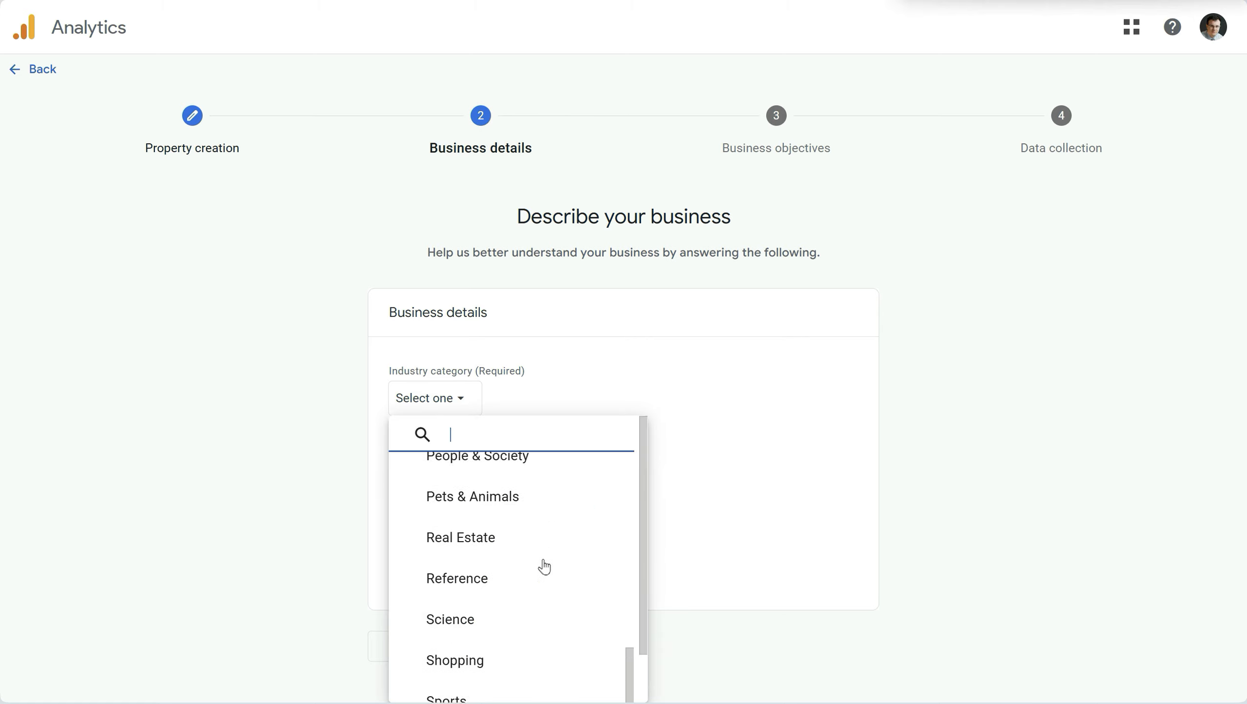
{"action": "left_click", "coordinate": [529, 678]}
{"action": "left_click", "coordinate": [406, 472]}
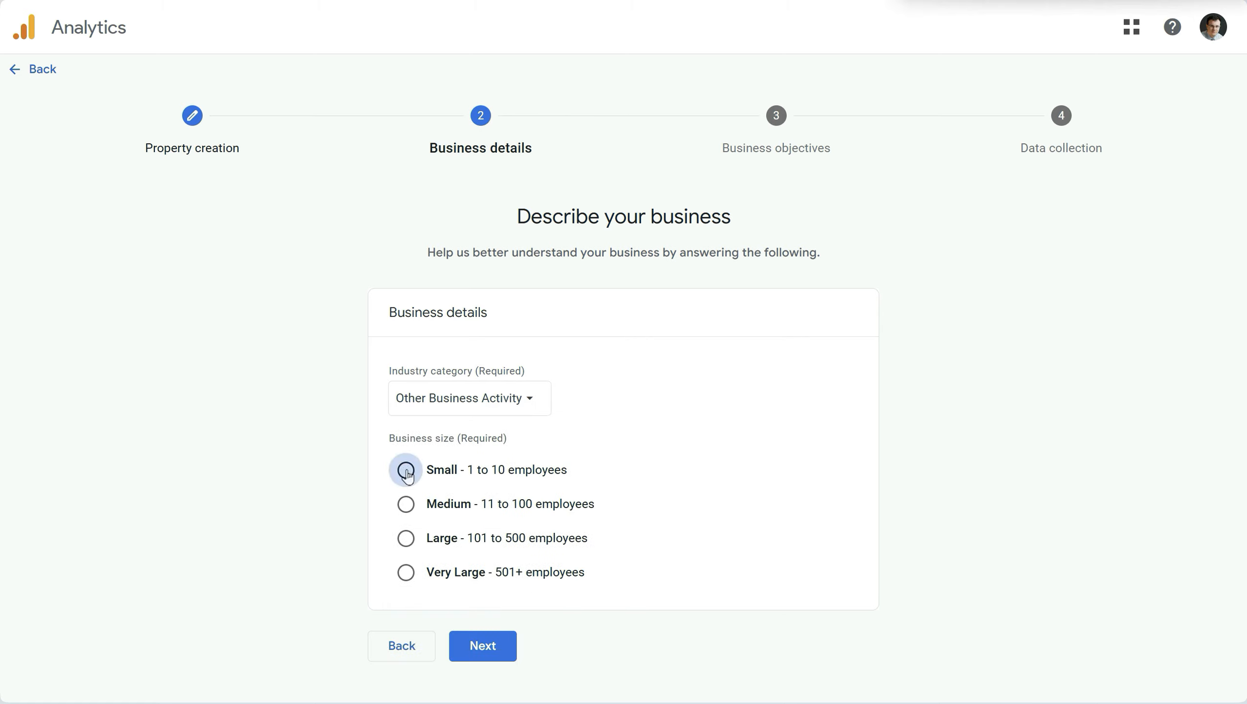
{"action": "left_click", "coordinate": [500, 656]}
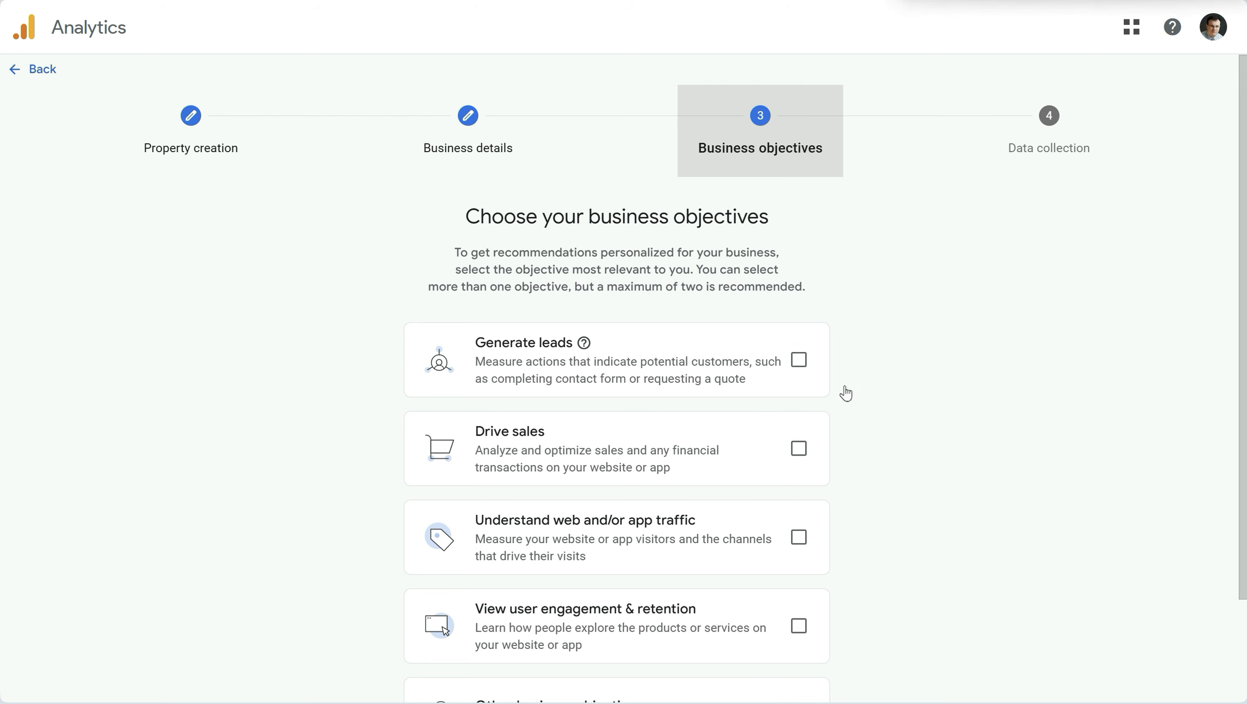
Step: Select the leads, sales, web/app traffic, and user engagement & retention objectives, and create the property
{"action": "left_click", "coordinate": [799, 359]}
{"action": "left_click", "coordinate": [799, 449]}
{"action": "left_click", "coordinate": [799, 537]}
{"action": "scroll", "coordinate": [826, 515], "scroll_direction": "down", "scroll_amount": 3}
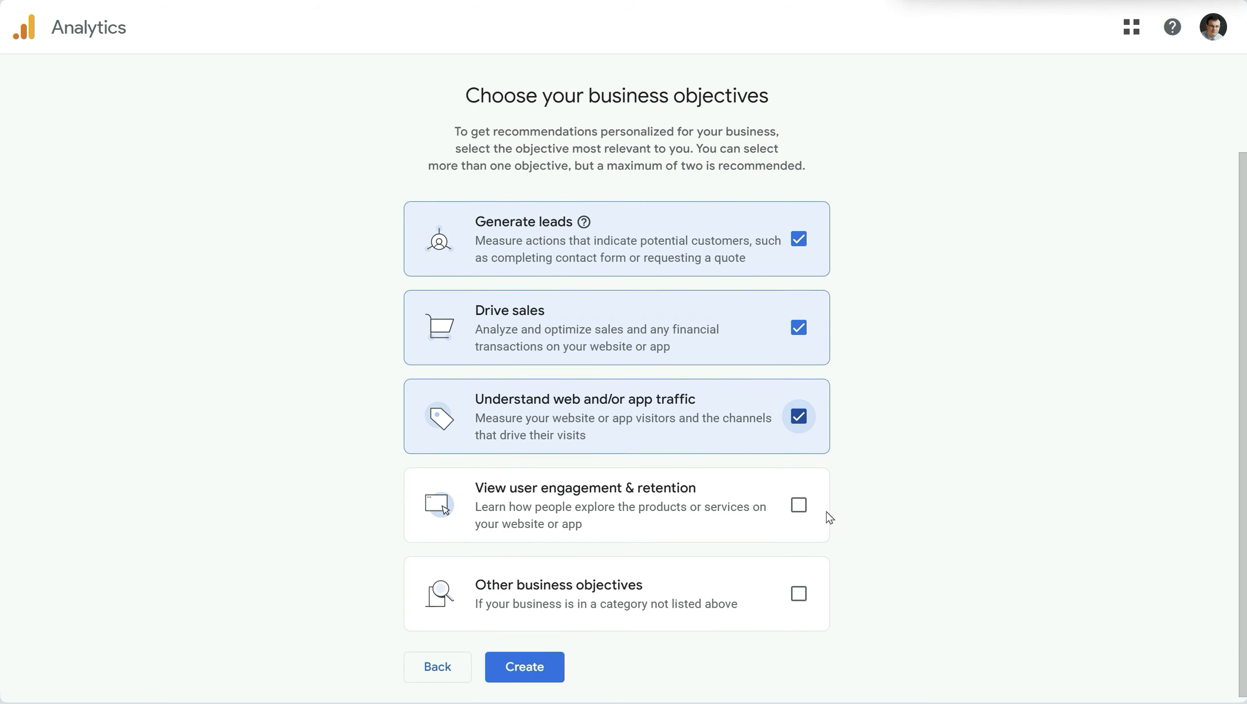
{"action": "left_click", "coordinate": [798, 504]}
{"action": "left_click", "coordinate": [554, 670]}
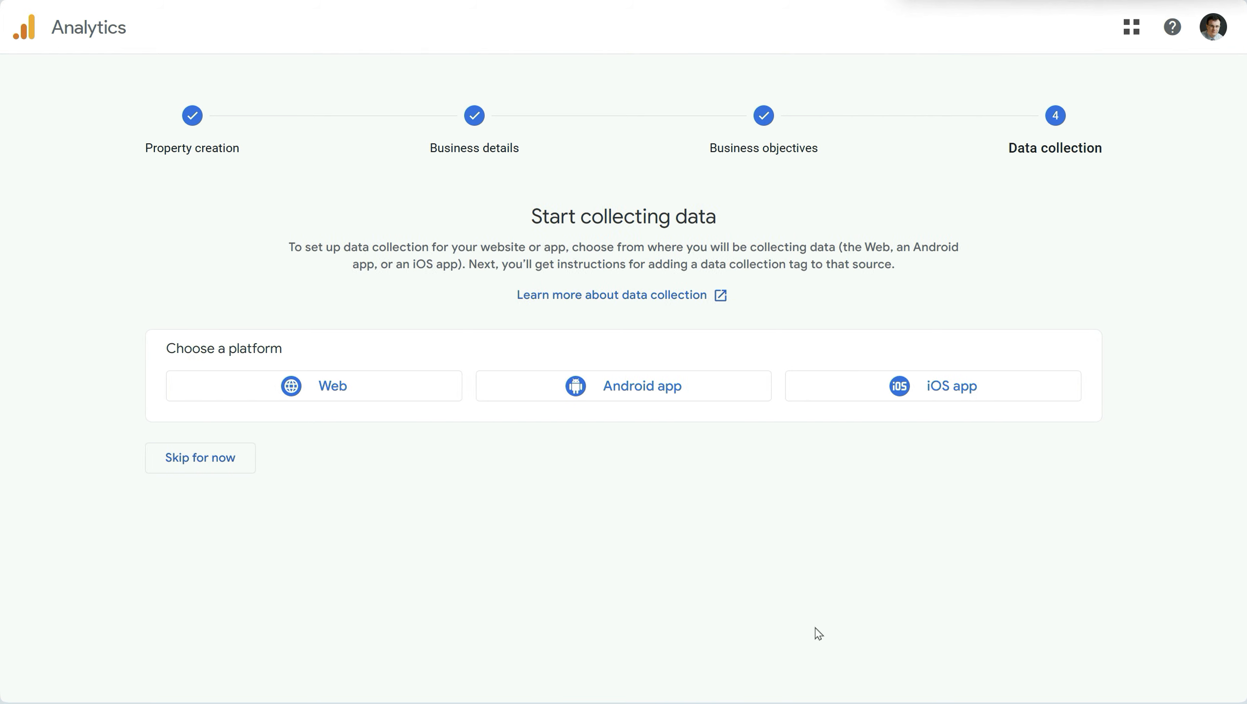
{"action": "left_click", "coordinate": [365, 397]}
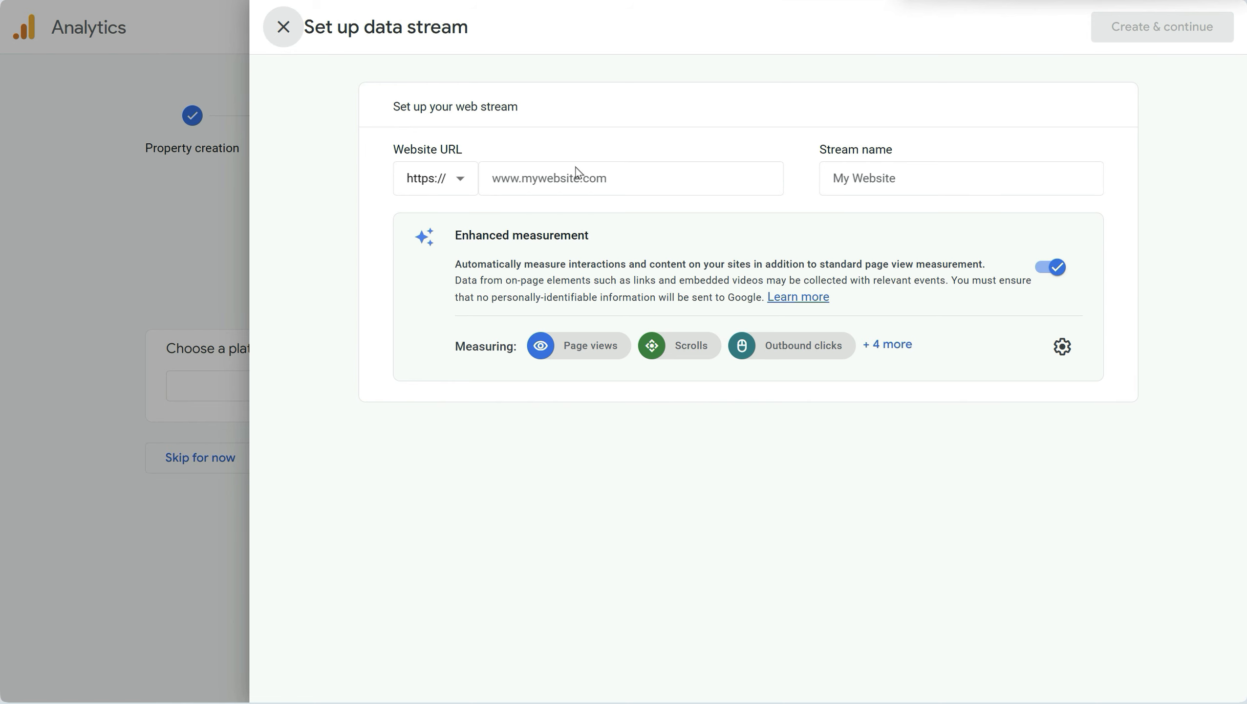
{"action": "left_click", "coordinate": [577, 173]}
{"action": "type", "text": "https://wp5.tracking.ov"}
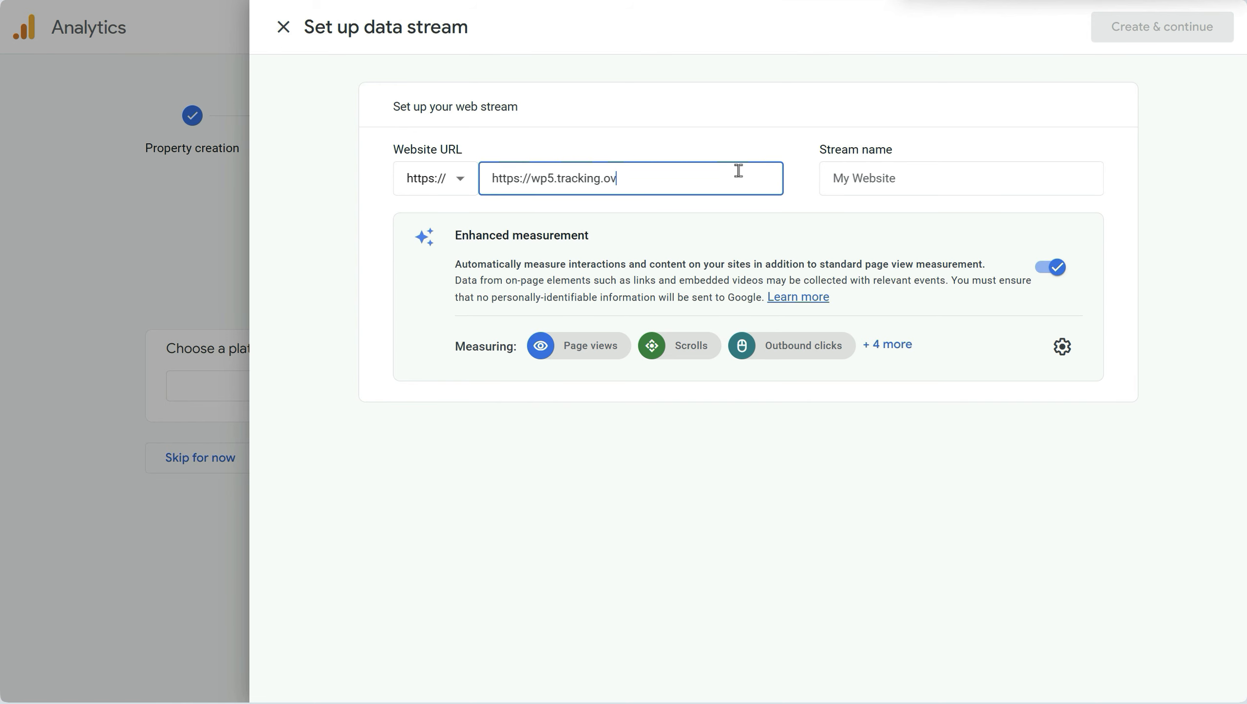
{"action": "type", "text": "h"}
{"action": "key", "text": "shift+Right"}
{"action": "key", "text": "shift+Right"}
{"action": "key", "text": "shift+Right"}
{"action": "key", "text": "shift+Right"}
{"action": "key", "text": "shift+Right"}
{"action": "key", "text": "shift+Right"}
{"action": "key", "text": "shift+Right"}
{"action": "key", "text": "shift+Right"}
{"action": "key", "text": "BackSpace"}
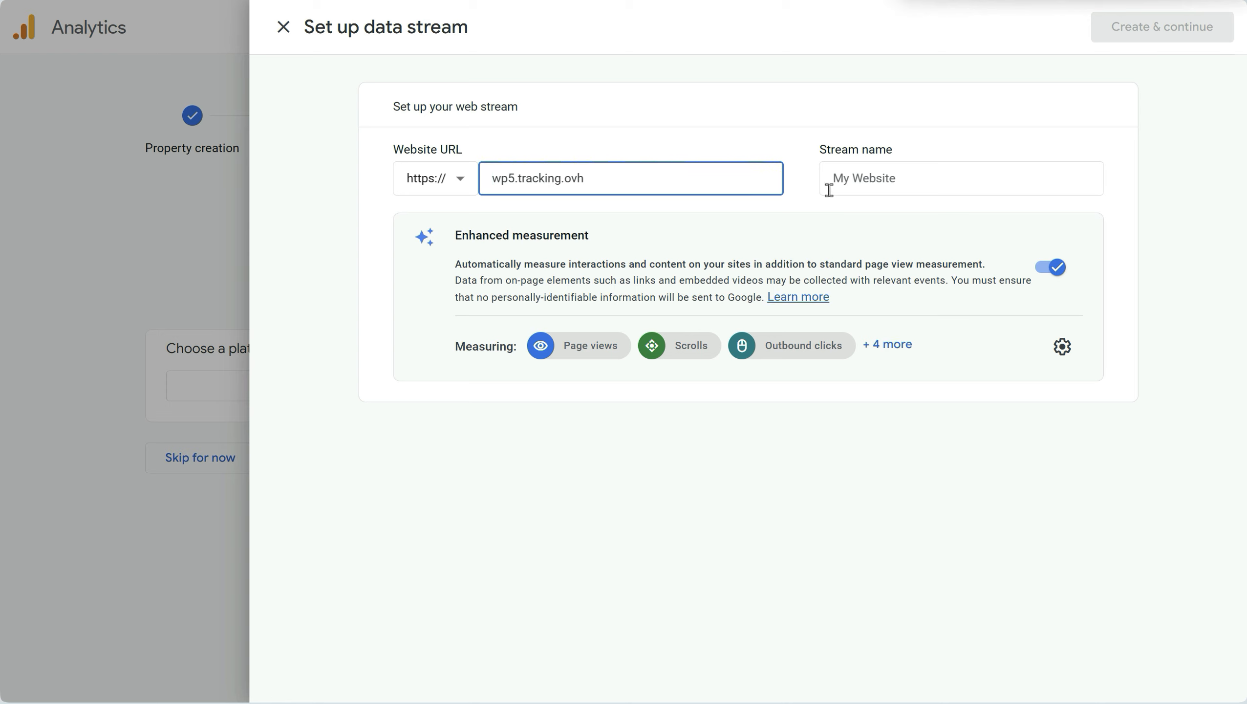
Step: Name the web stream WP5 test and create it
{"action": "left_click", "coordinate": [895, 180]}
{"action": "type", "text": "WP"}
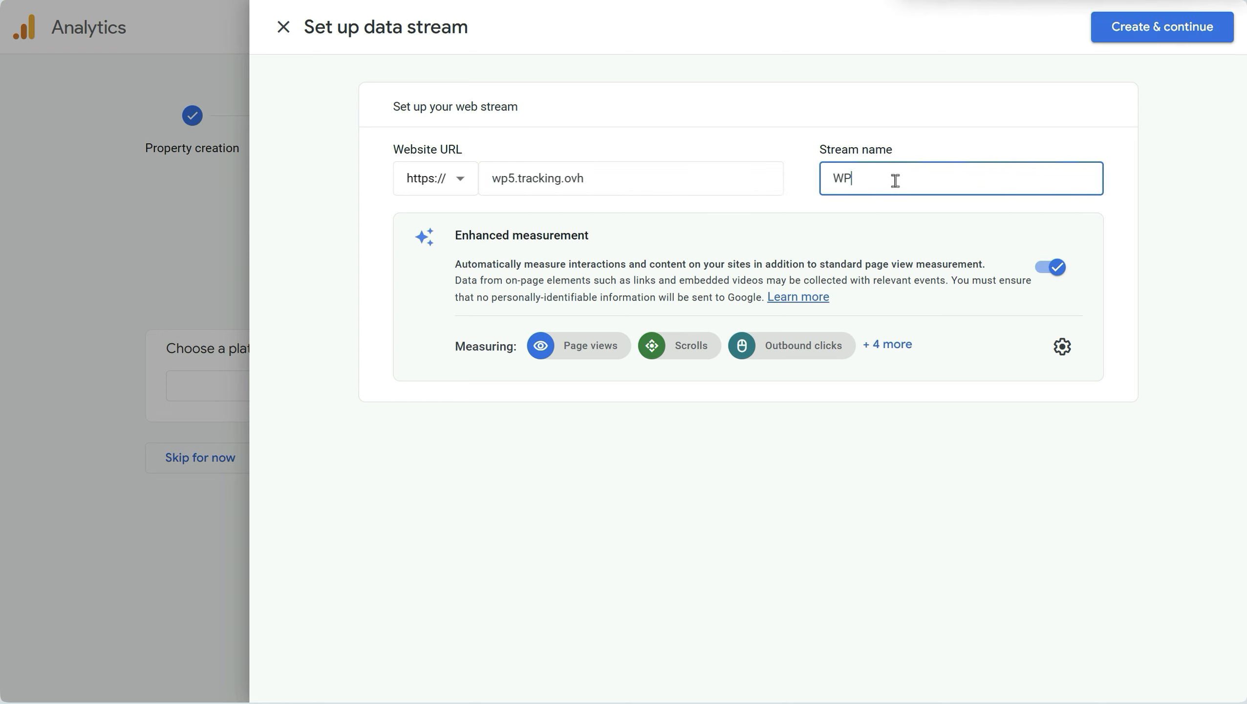
{"action": "type", "text": "5 test"}
{"action": "left_click", "coordinate": [1195, 36]}
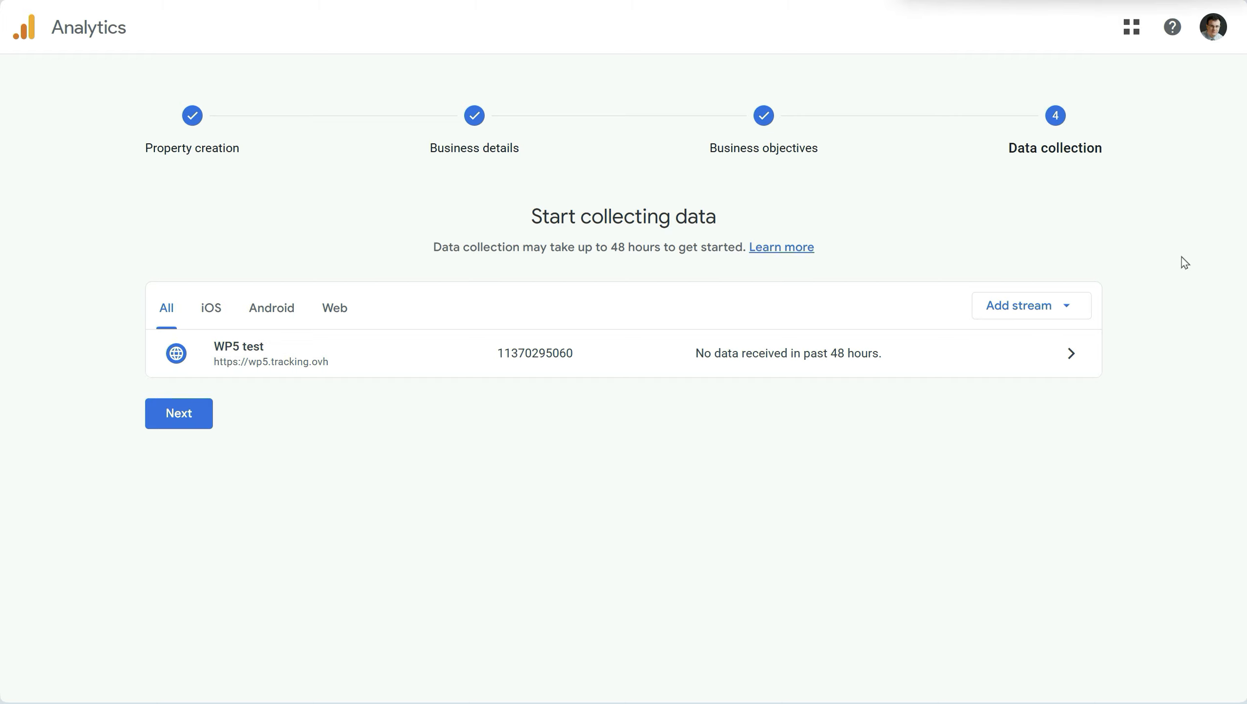
Step: Choose manual installation of the Google tag and copy the measurement ID from the code snippet's config line
{"action": "left_click", "coordinate": [1071, 359]}
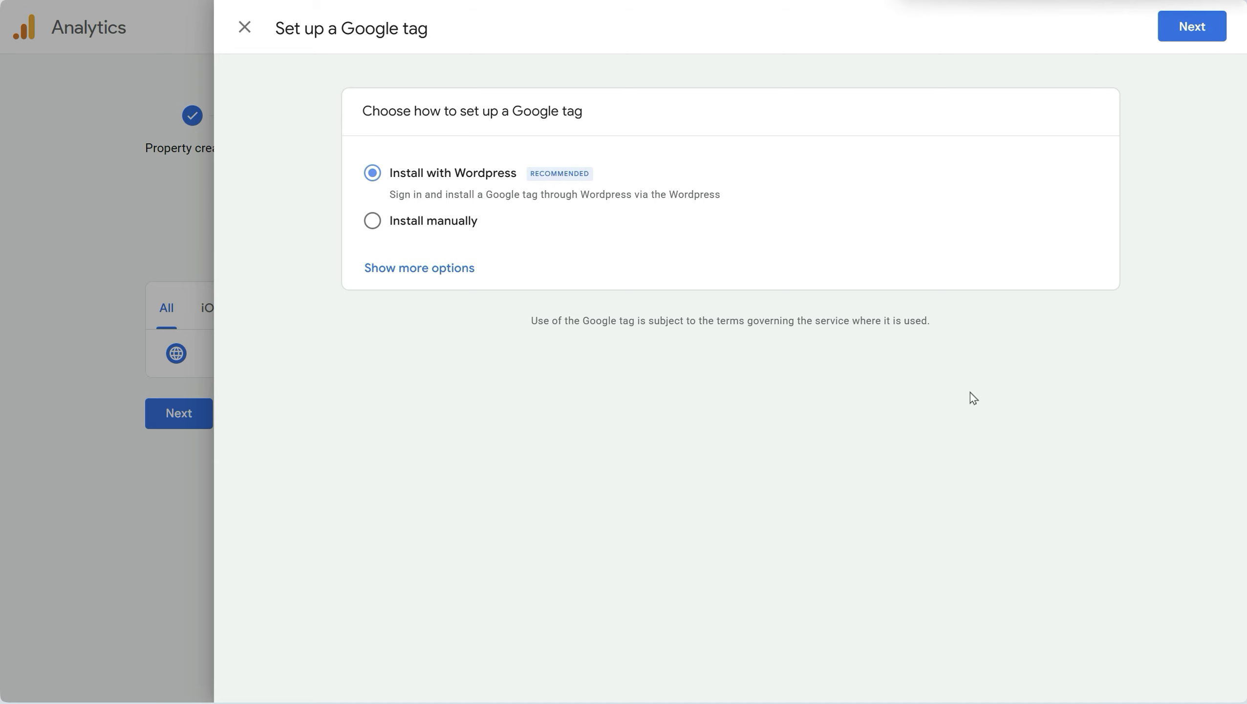
{"action": "left_click", "coordinate": [372, 224]}
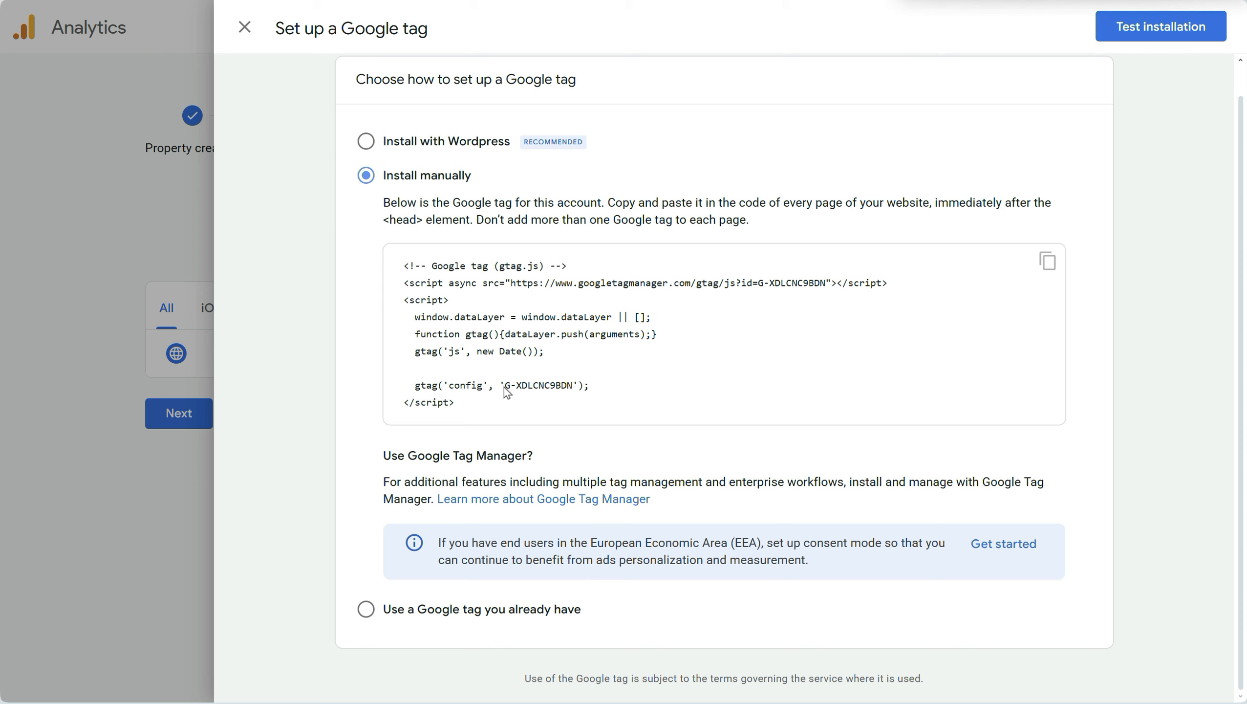
{"action": "left_click_drag", "start_coordinate": [504, 386], "coordinate": [575, 397]}
{"action": "key", "text": "ctrl+c"}
{"action": "left_click", "coordinate": [665, 210]}
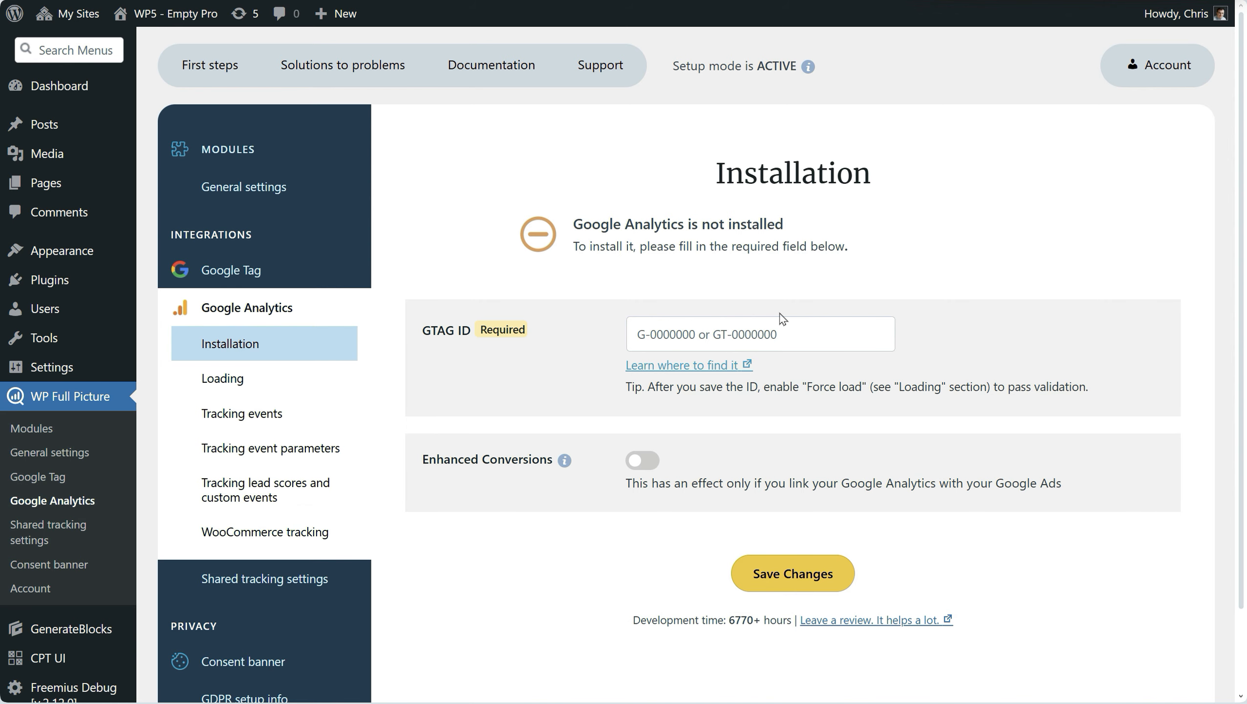
Step: In WP Full Picture's Google Analytics installation settings, enter the copied measurement ID as the GTAG ID and save the changes
{"action": "left_click", "coordinate": [758, 332]}
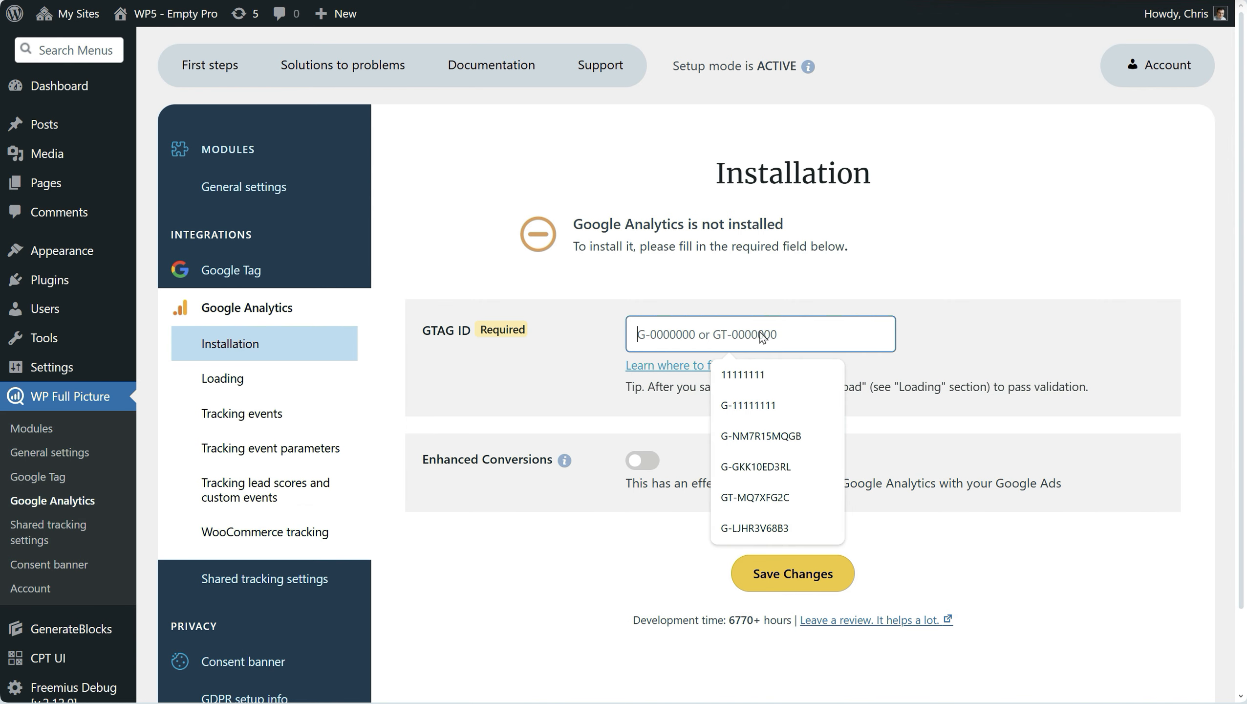
{"action": "key", "text": "ctrl+v"}
{"action": "left_click", "coordinate": [820, 574]}
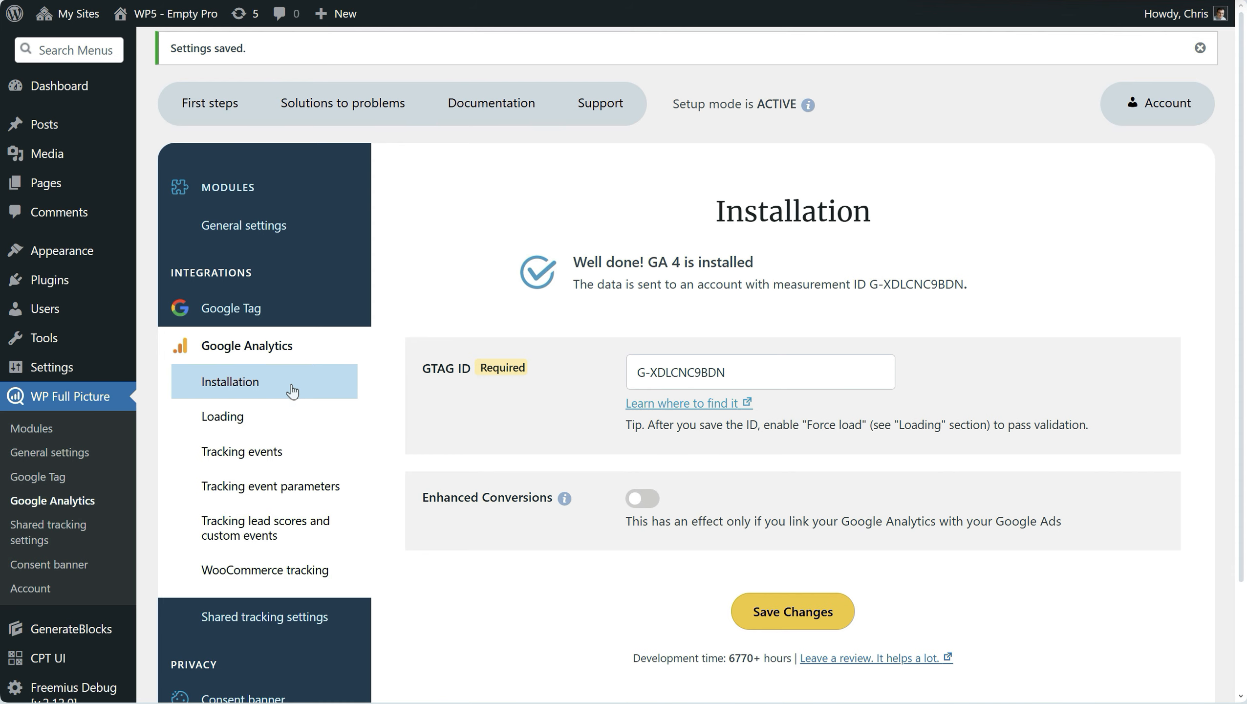
Step: Enable Force load in the Google Analytics loading settings and save the changes
{"action": "left_click", "coordinate": [298, 428]}
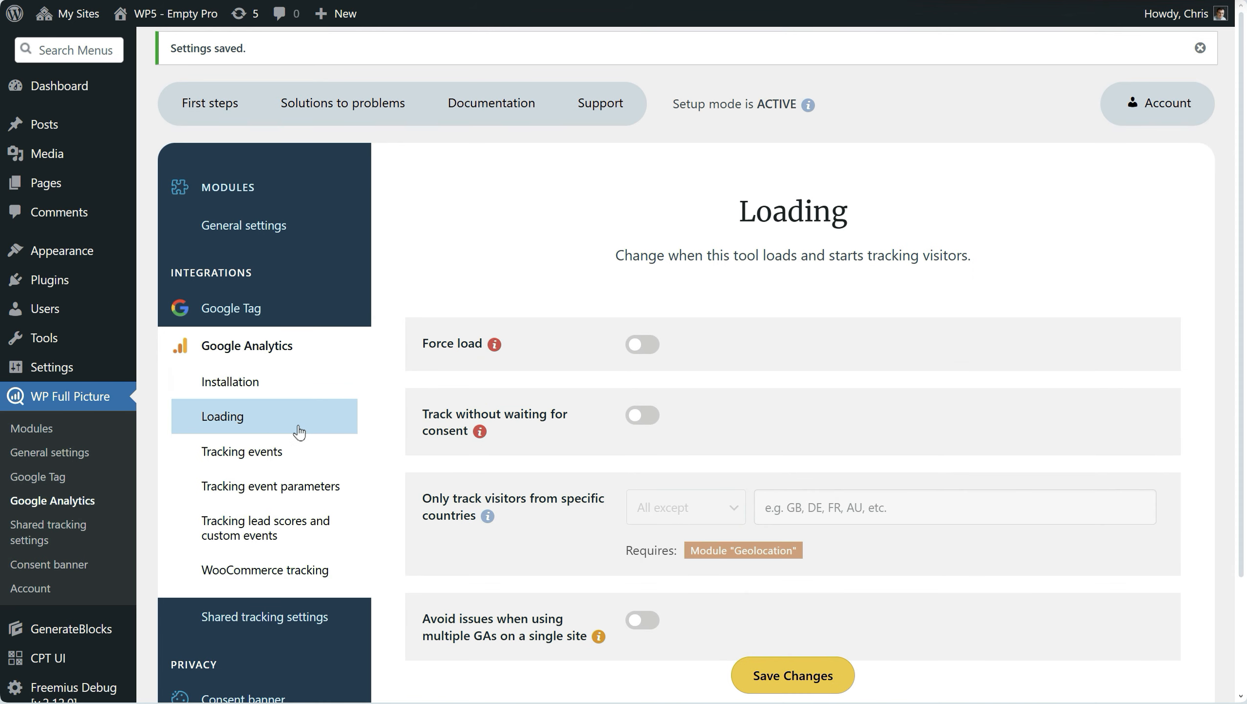
{"action": "left_click", "coordinate": [641, 351]}
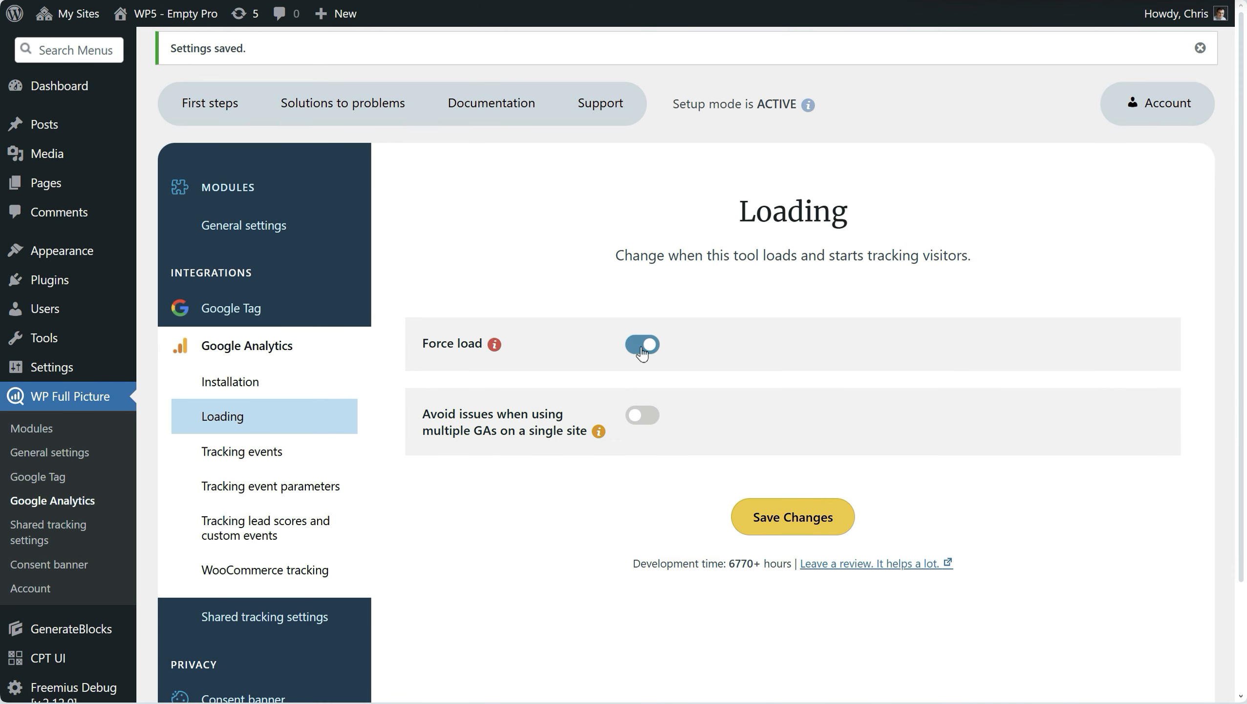
{"action": "left_click", "coordinate": [832, 525]}
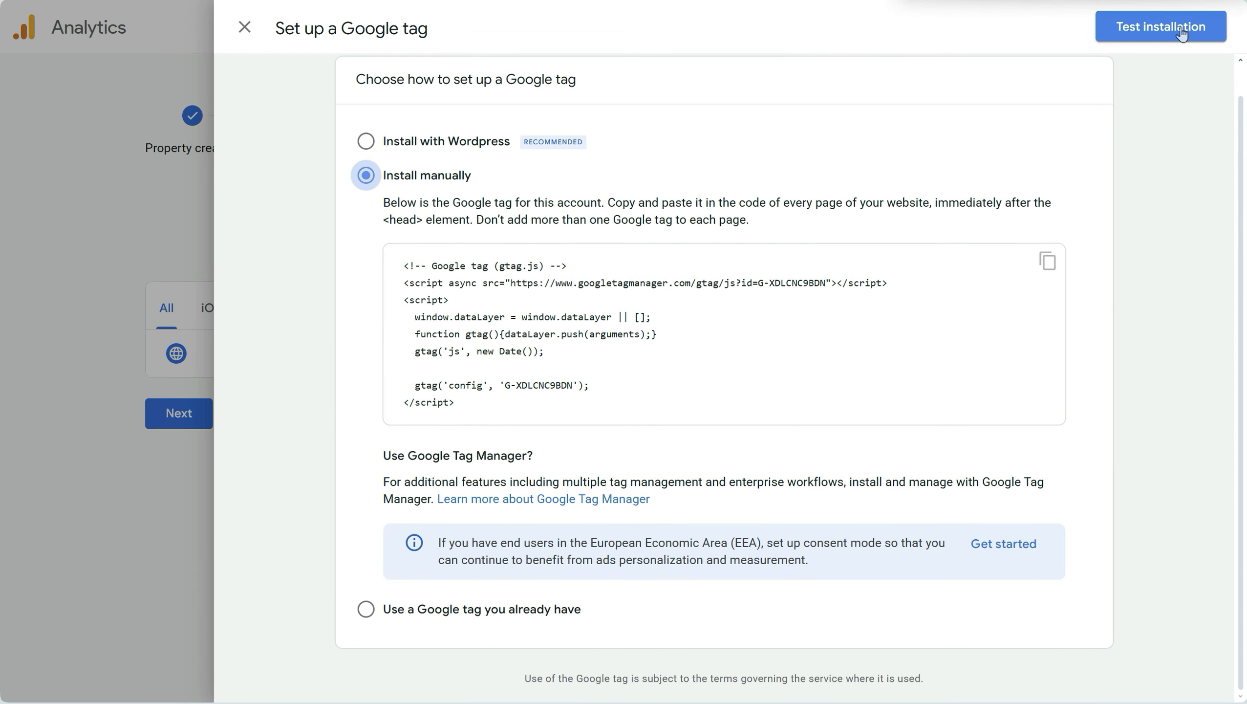
Step: Back in Google Analytics, test the Google tag installation, review the detection result, and confirm the setup
{"action": "left_click", "coordinate": [1181, 33]}
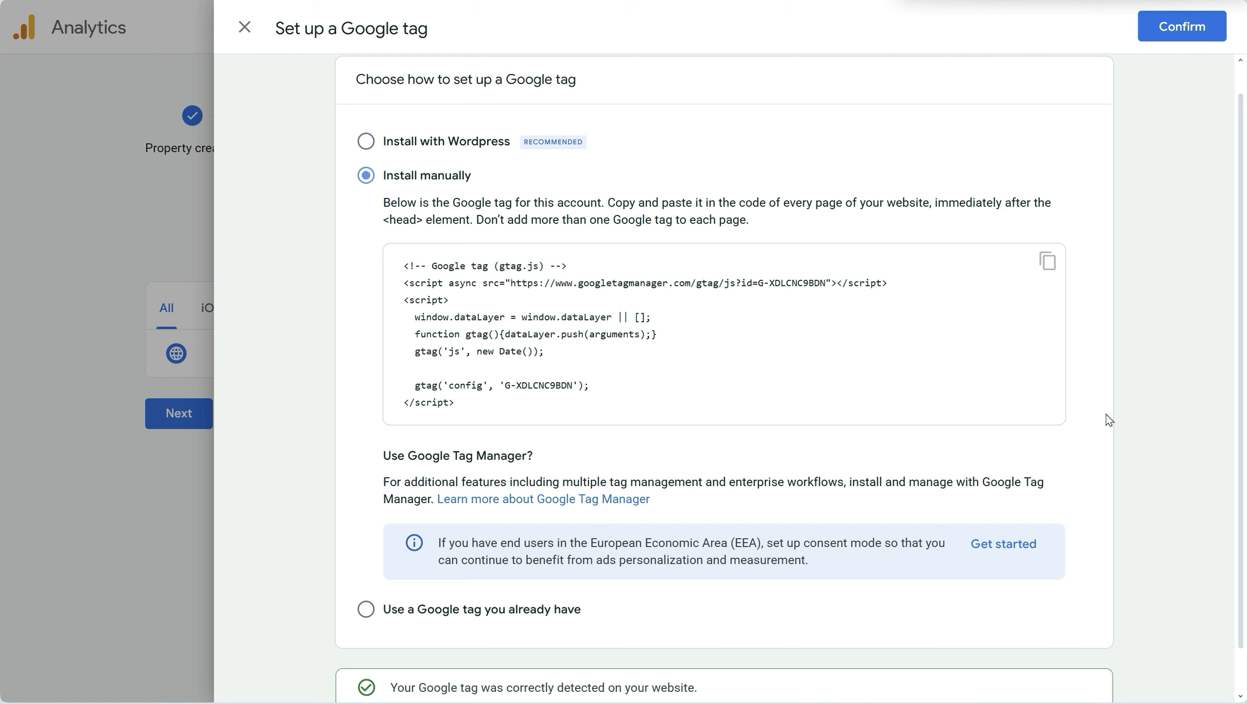
{"action": "scroll", "coordinate": [1107, 415], "scroll_direction": "down", "scroll_amount": 1}
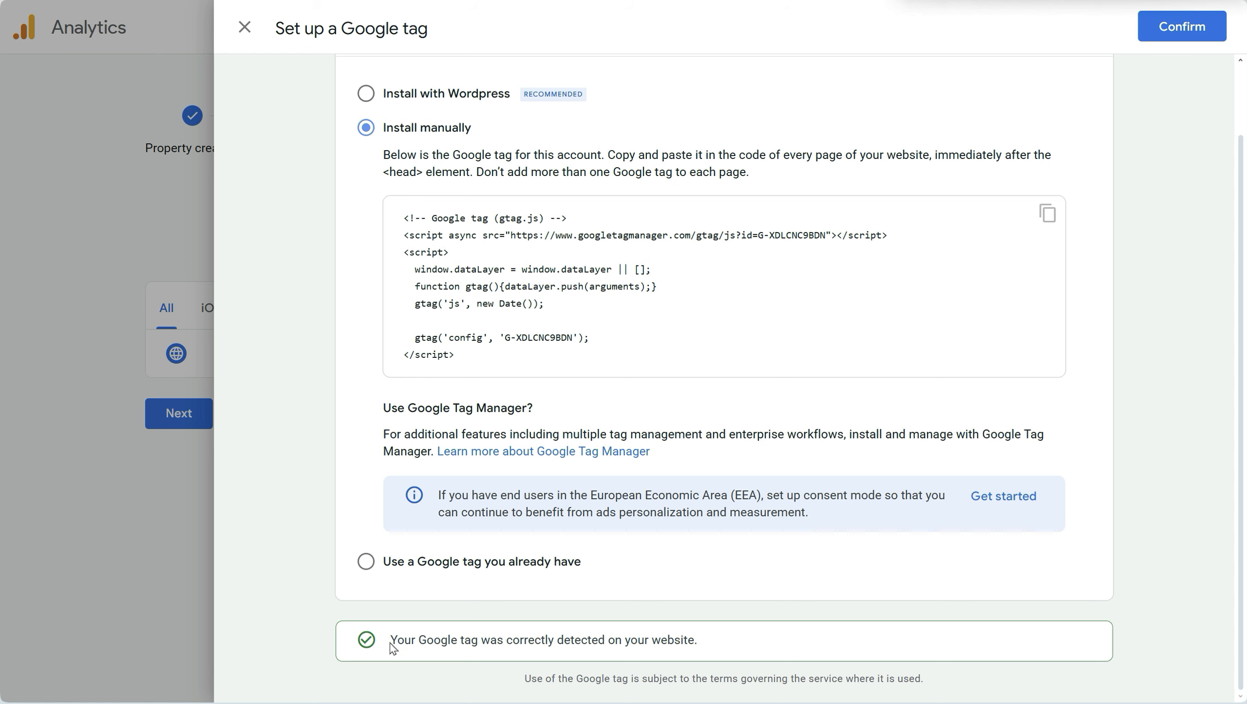
{"action": "left_click_drag", "start_coordinate": [389, 644], "coordinate": [690, 649]}
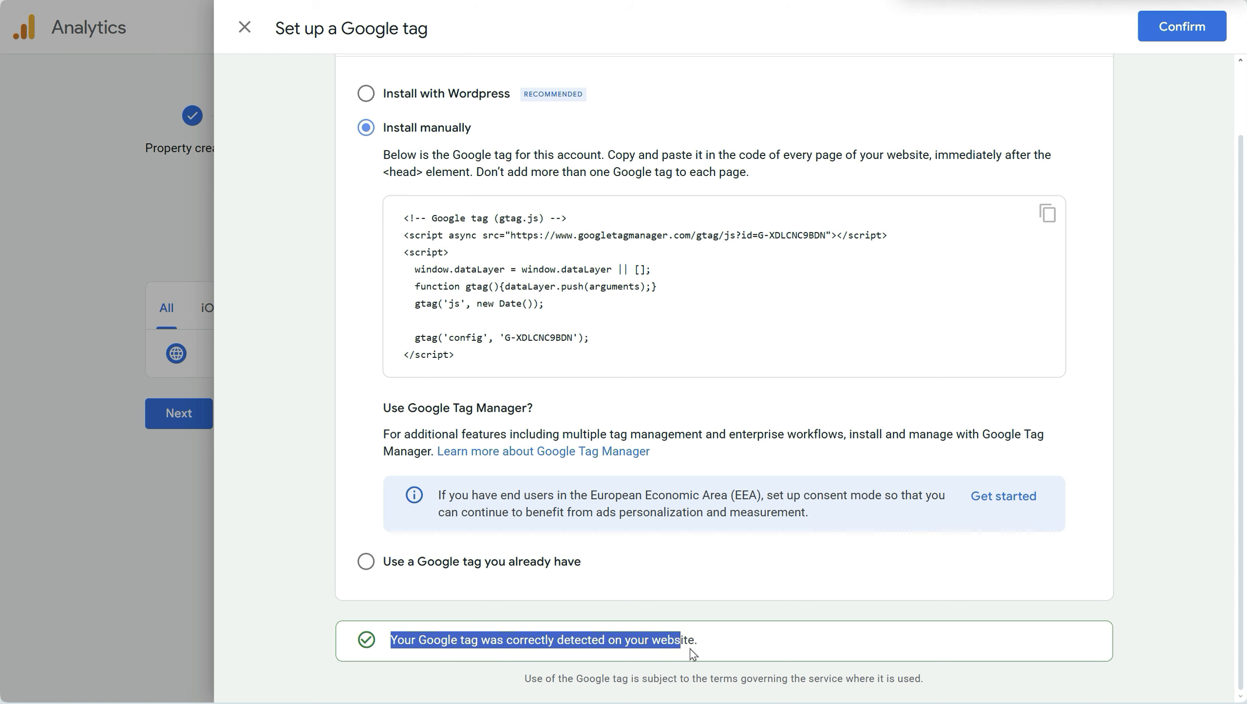
{"action": "left_click", "coordinate": [748, 648]}
{"action": "scroll", "coordinate": [1057, 476], "scroll_direction": "up", "scroll_amount": 2}
{"action": "left_click", "coordinate": [1218, 18]}
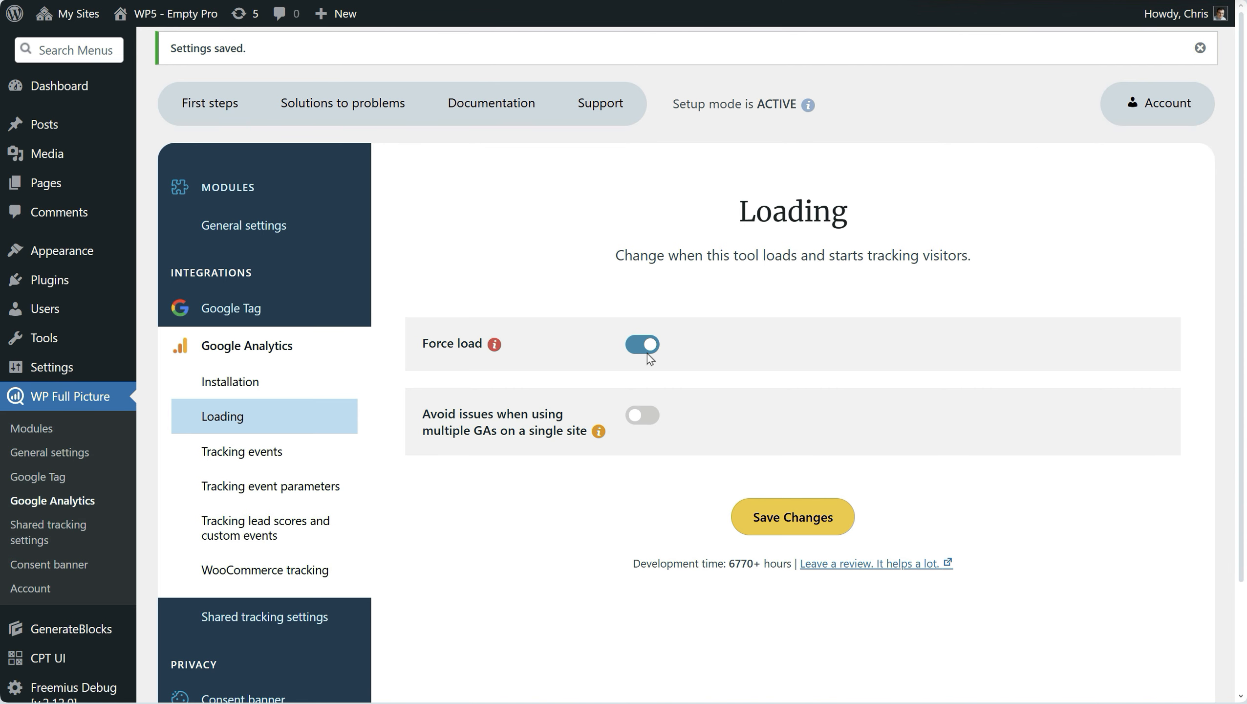
Step: In WP Full Picture, disable Force load for Google Analytics, save the changes, and return to the Installation settings
{"action": "left_click", "coordinate": [645, 344]}
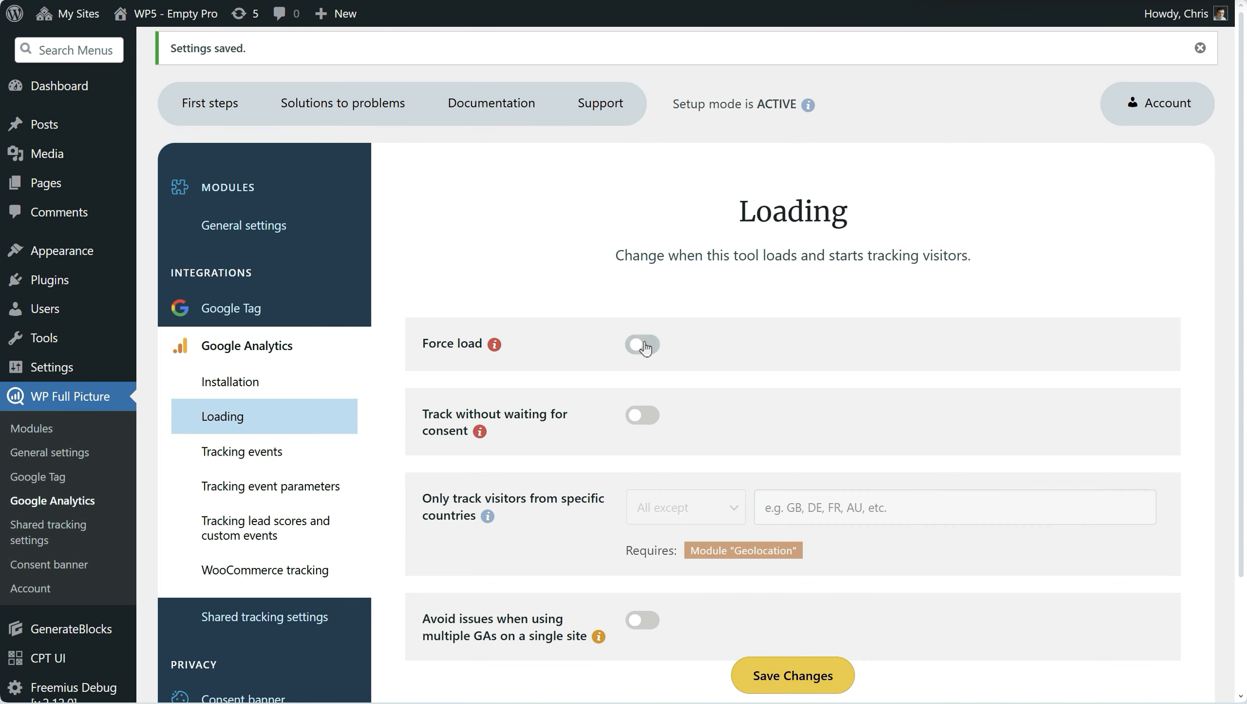
{"action": "left_click", "coordinate": [826, 684]}
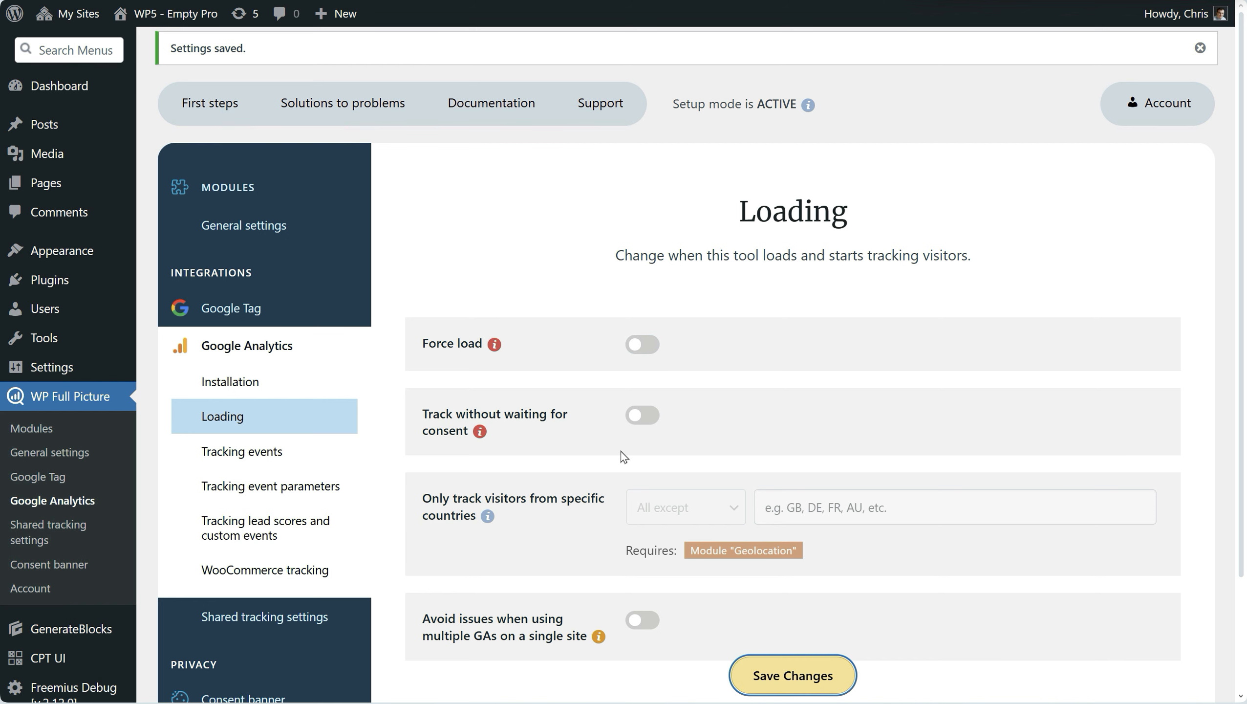
{"action": "left_click", "coordinate": [304, 393]}
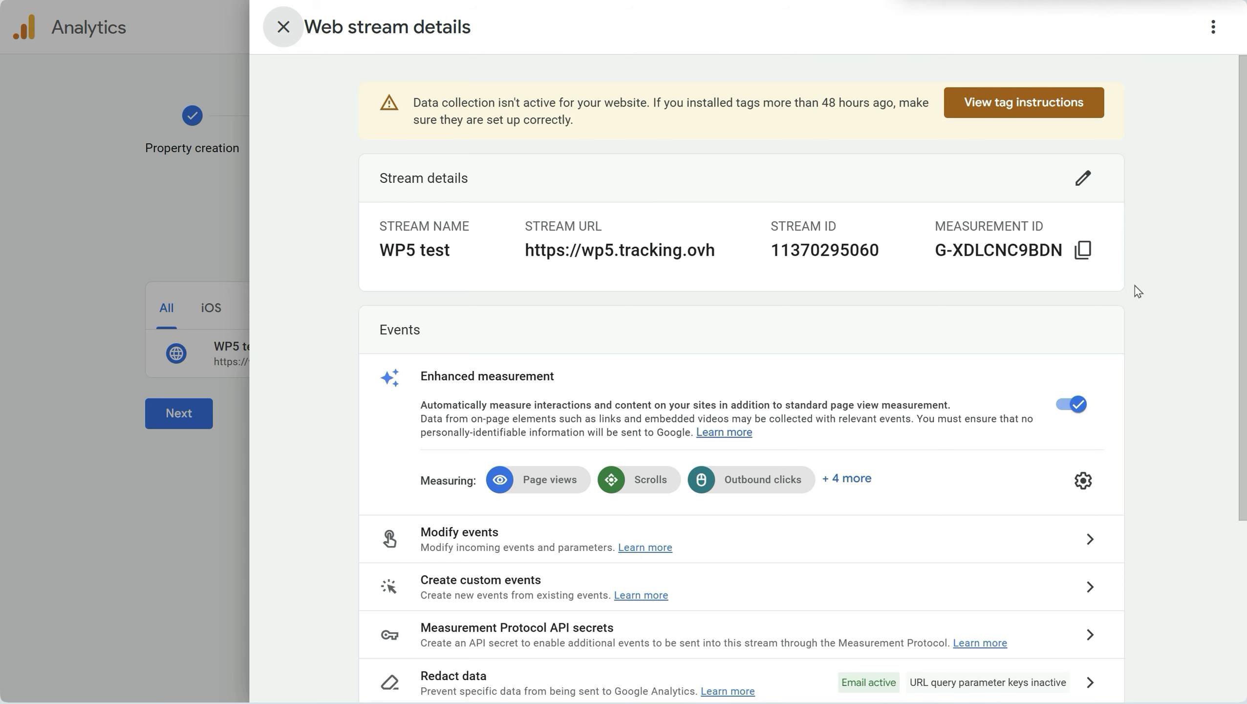
Step: Switch to Google Analytics and close the WP5 test web stream details
{"action": "left_click", "coordinate": [283, 27]}
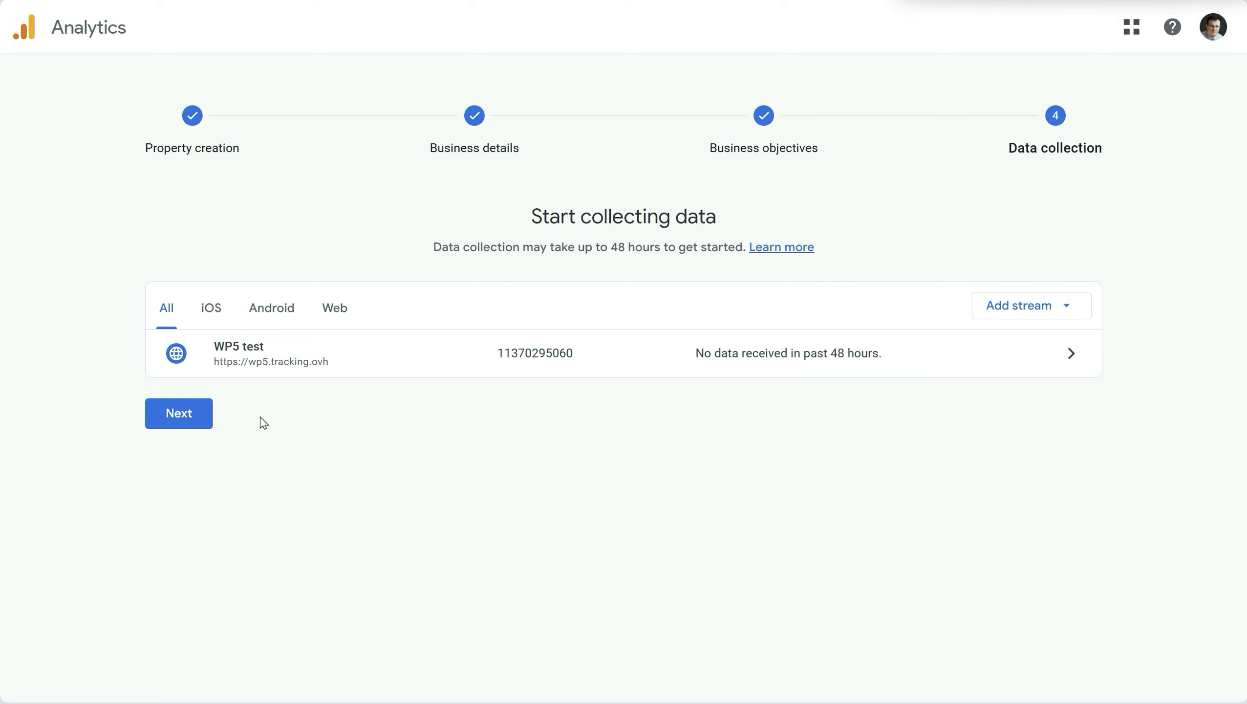
Step: Finish the Google Analytics setup and open the WP5 test web stream details from the property's data streams
{"action": "left_click", "coordinate": [189, 413]}
{"action": "left_click", "coordinate": [634, 641]}
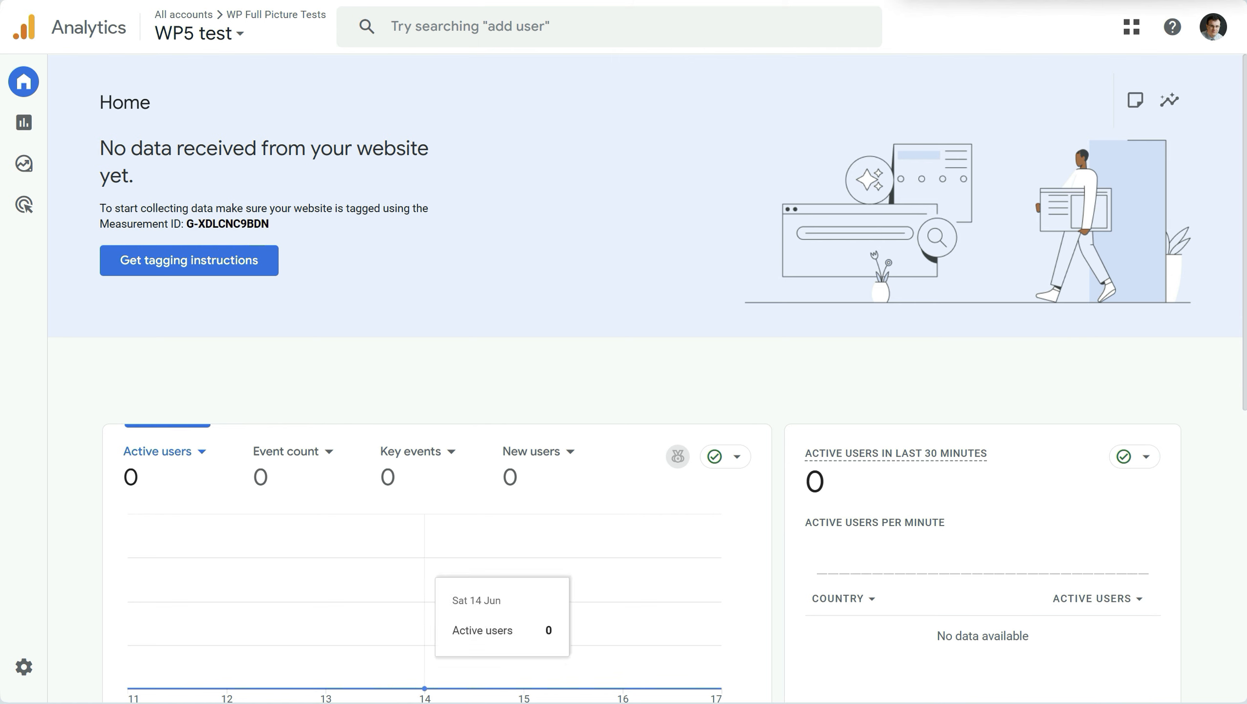
{"action": "left_click", "coordinate": [23, 672]}
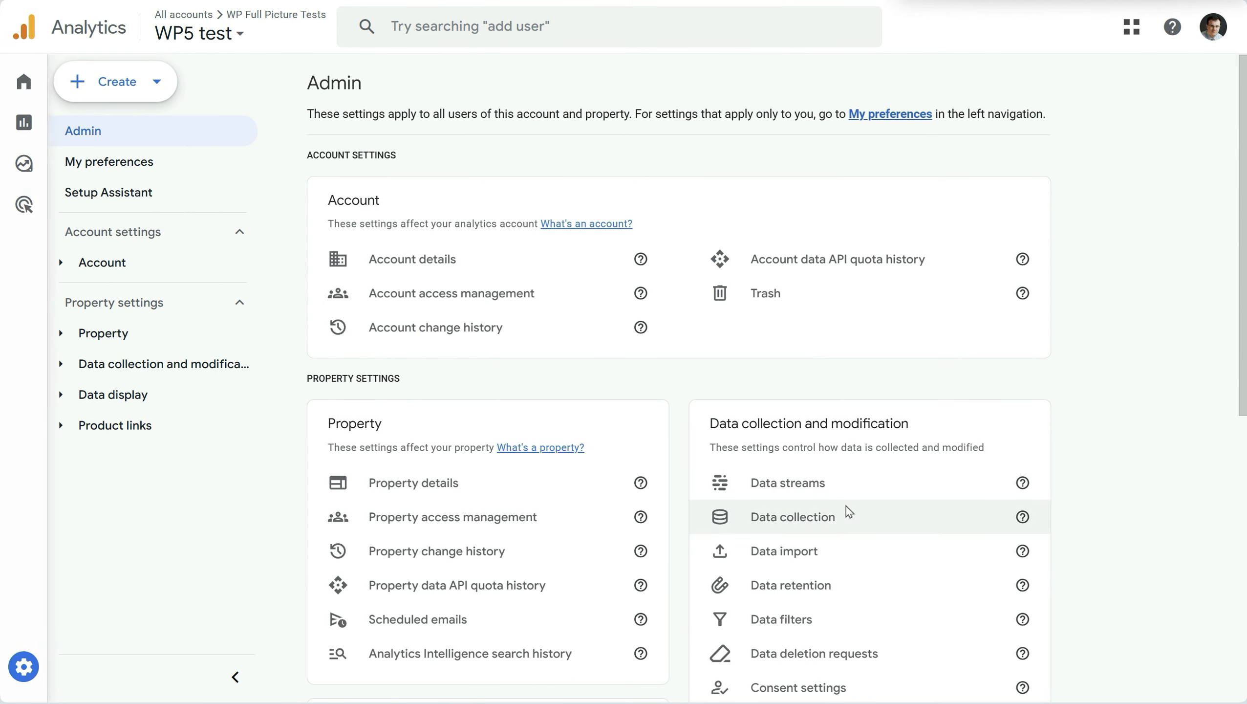
{"action": "left_click", "coordinate": [836, 495]}
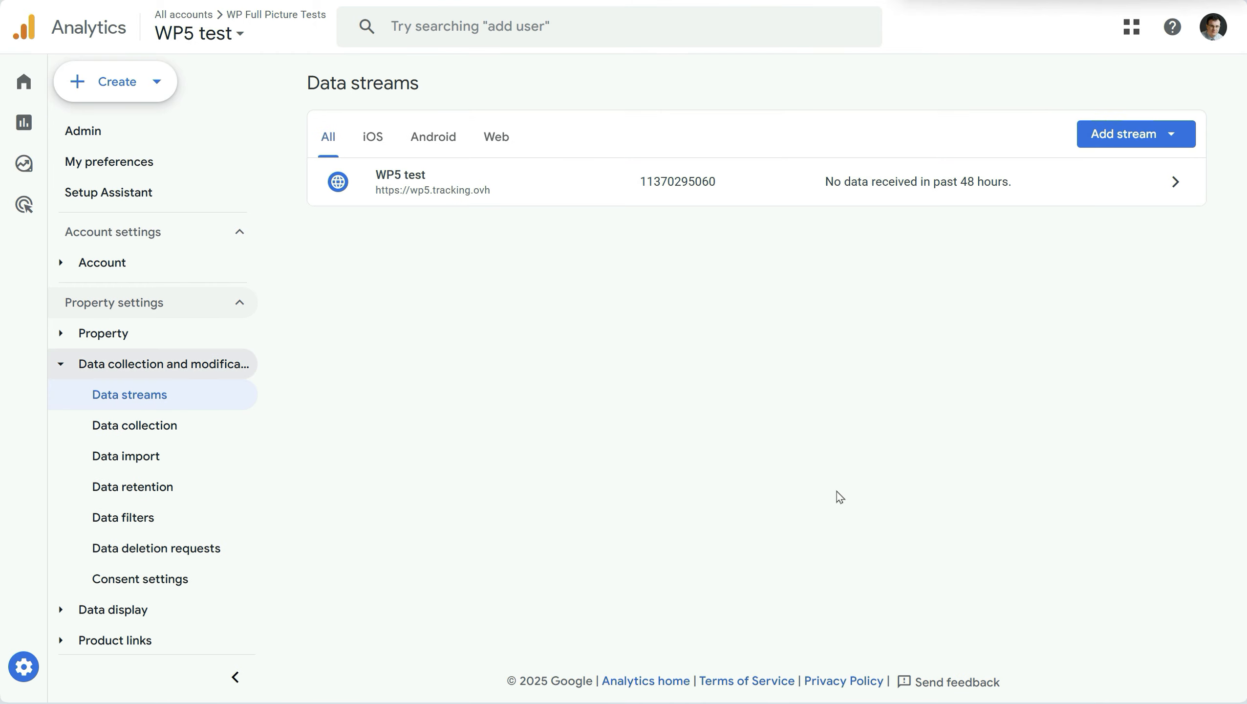
{"action": "left_click", "coordinate": [895, 181]}
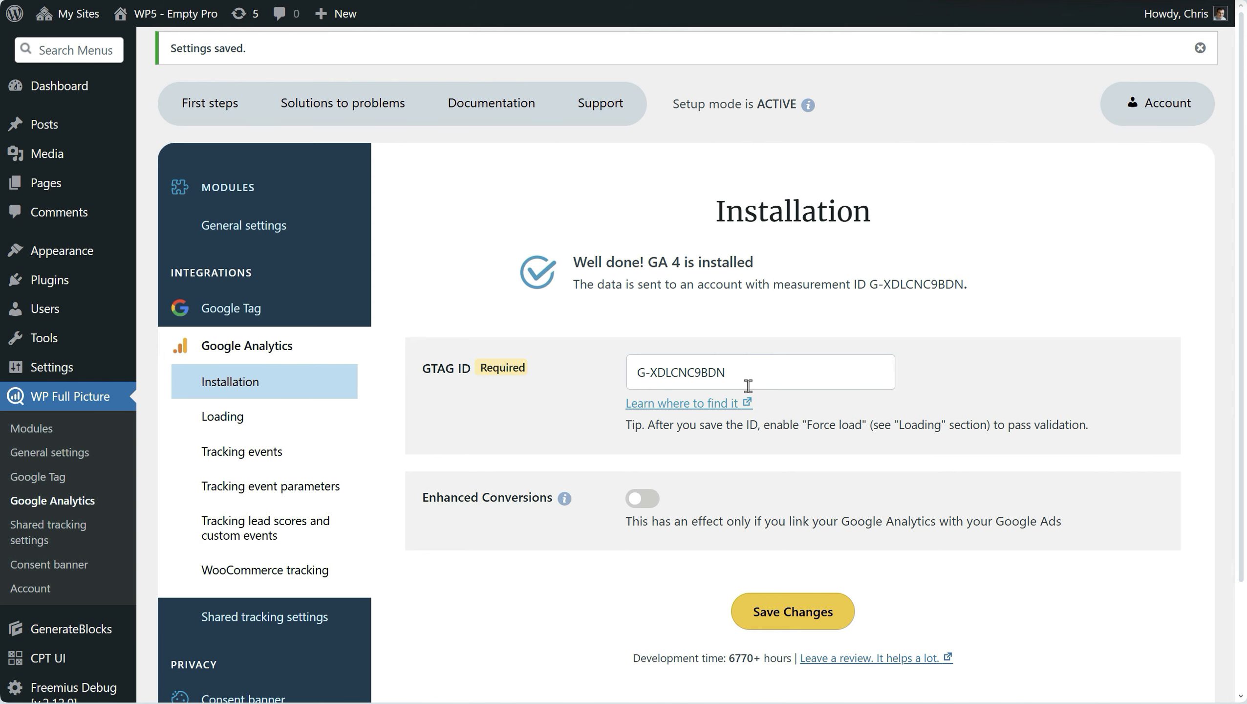
Step: Compare the GTAG ID in WP Full Picture with the measurement ID in Google Analytics' WP5 test stream details
{"action": "left_click_drag", "start_coordinate": [741, 364], "coordinate": [605, 361]}
{"action": "left_click", "coordinate": [777, 372]}
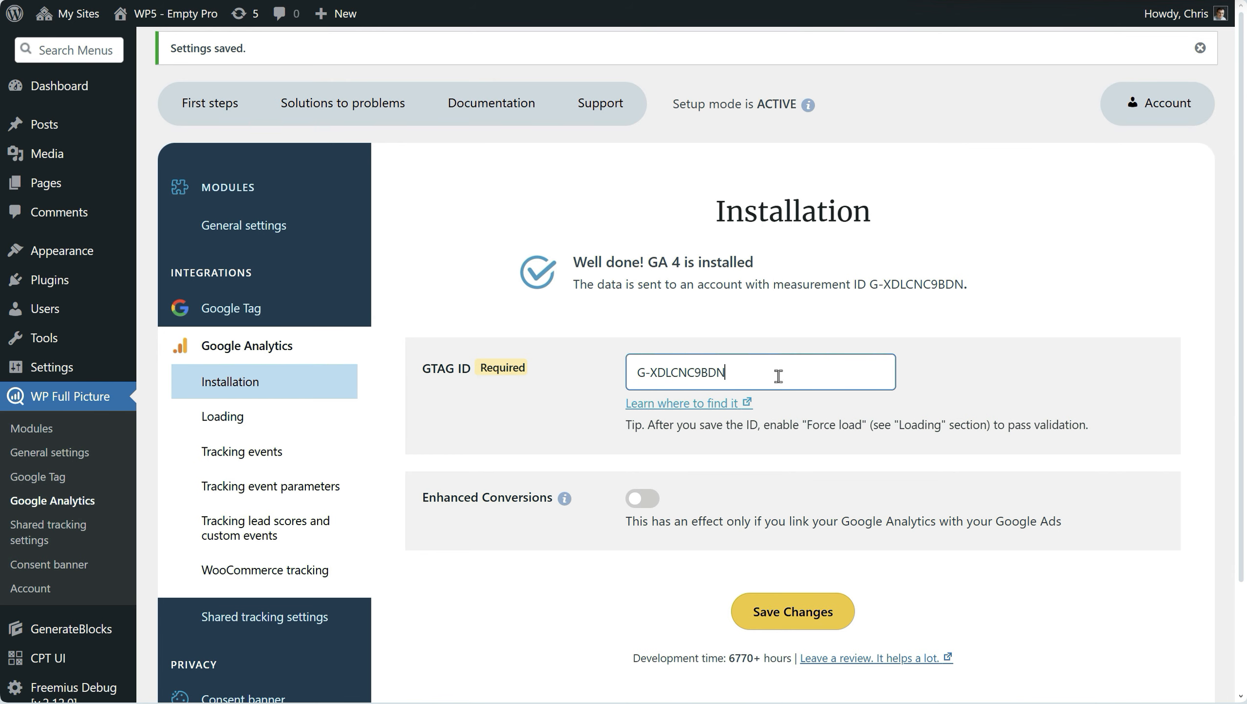
{"action": "left_click_drag", "start_coordinate": [776, 373], "coordinate": [643, 370]}
{"action": "left_click", "coordinate": [759, 372]}
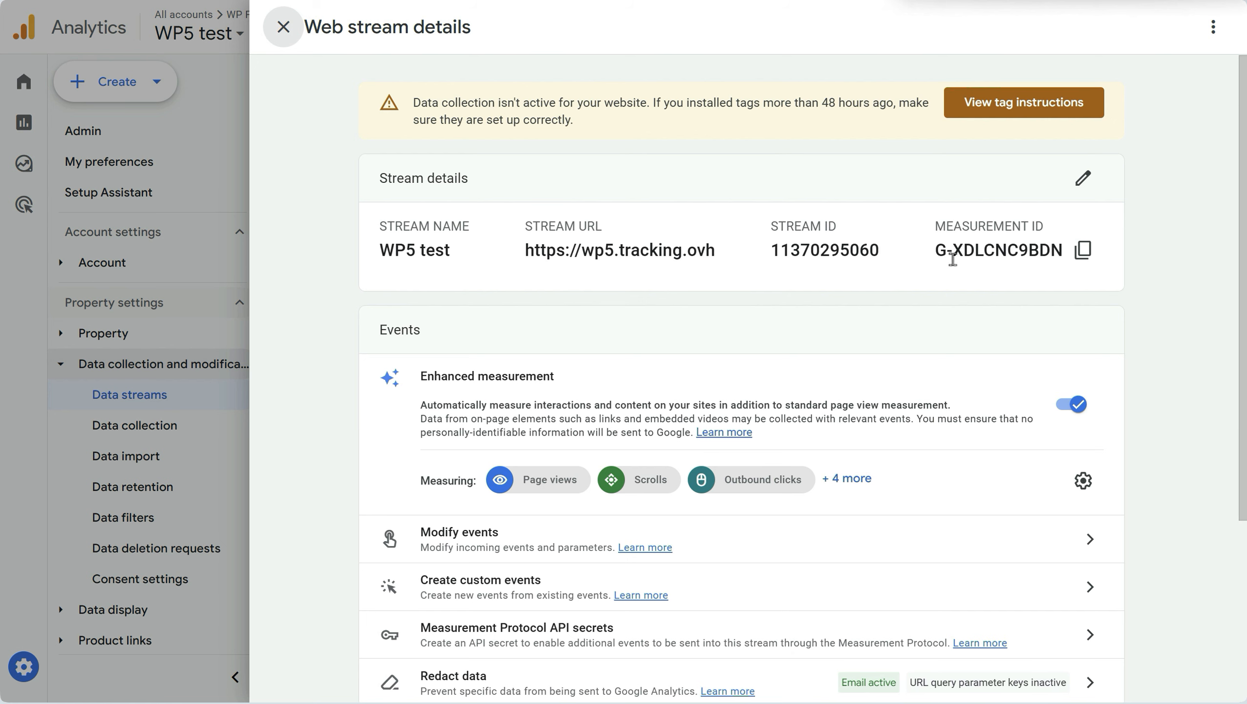
{"action": "left_click_drag", "start_coordinate": [938, 248], "coordinate": [1066, 279]}
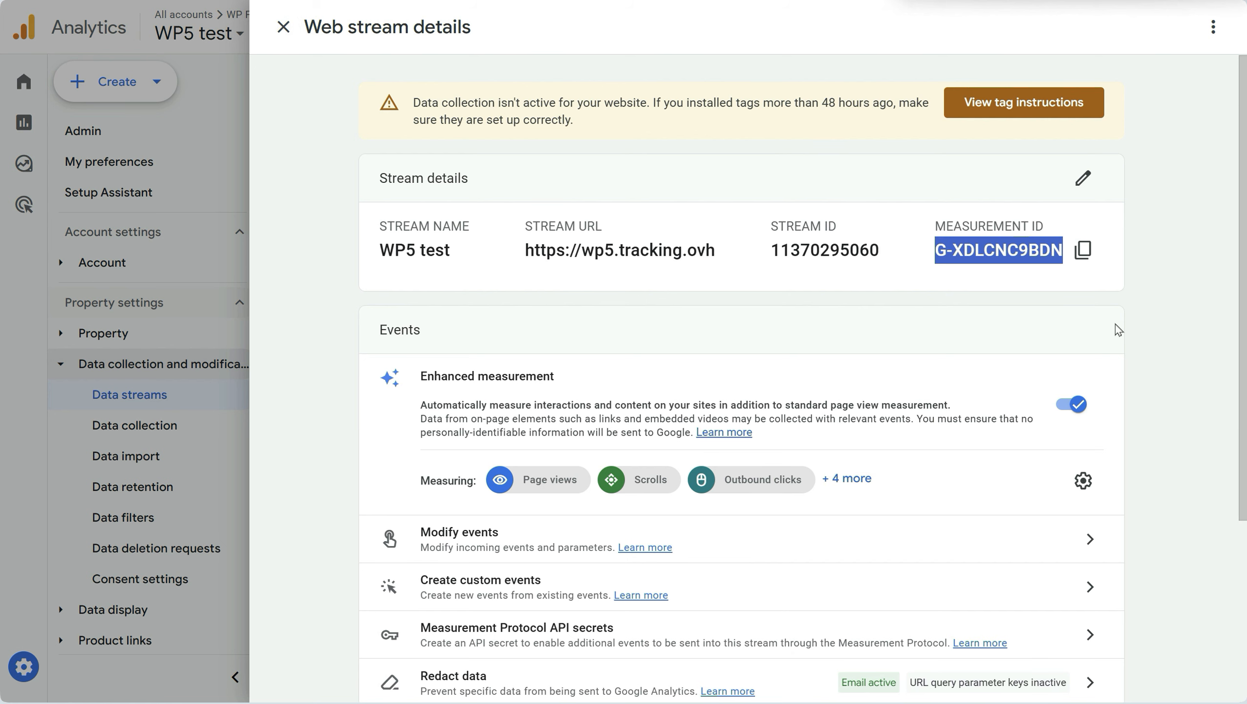
{"action": "left_click", "coordinate": [1119, 347]}
Step: Open the Google tag configuration for the WP5 test stream and examine its tag IDs and destination
{"action": "scroll", "coordinate": [1119, 369], "scroll_direction": "down", "scroll_amount": 5}
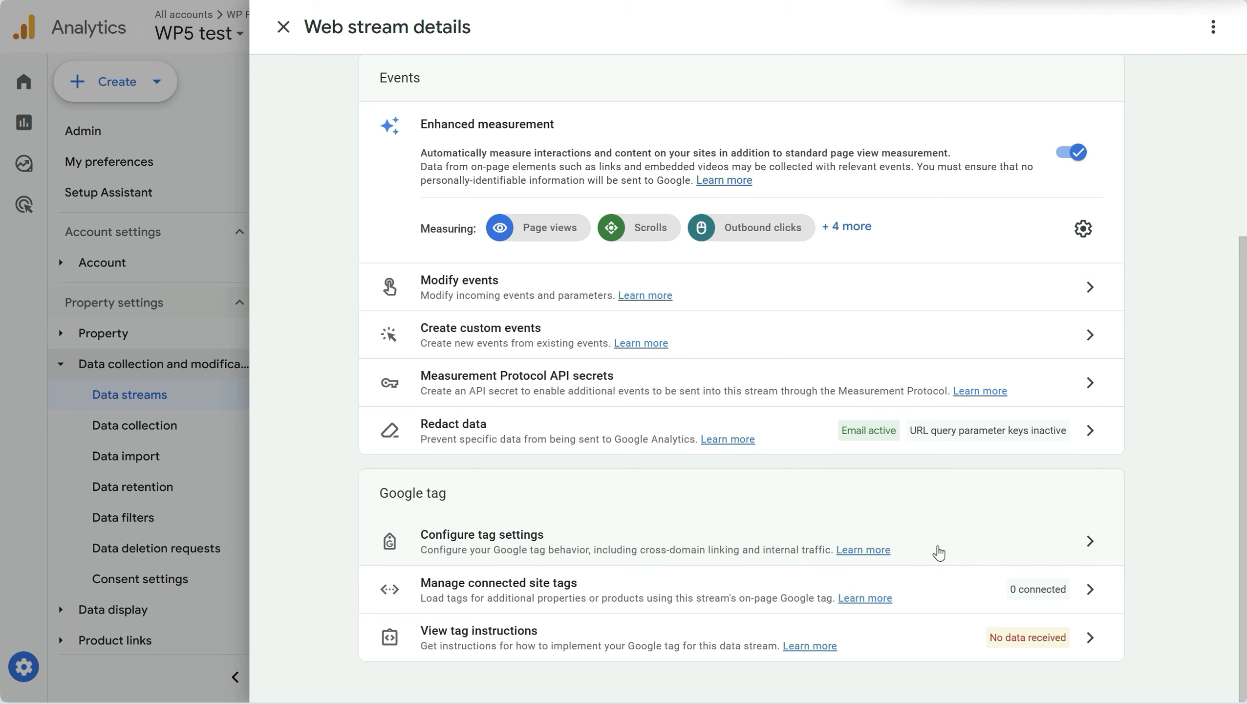
{"action": "left_click", "coordinate": [939, 551]}
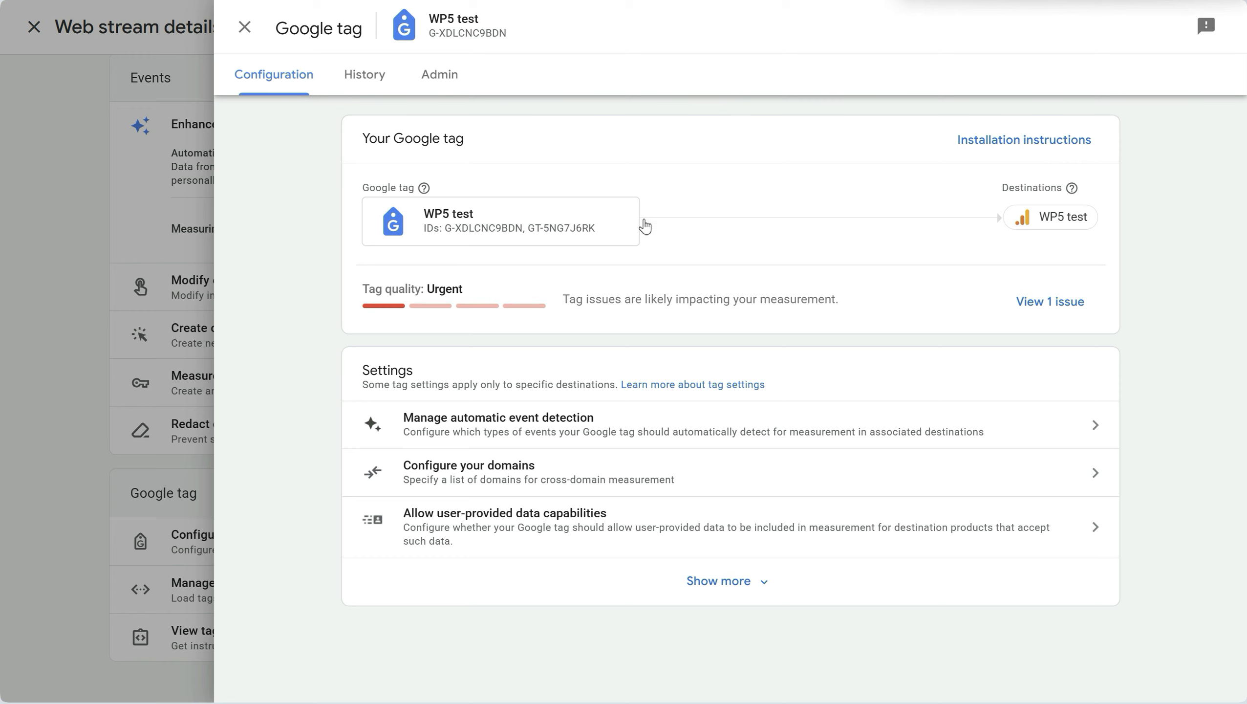
{"action": "left_click", "coordinate": [792, 237]}
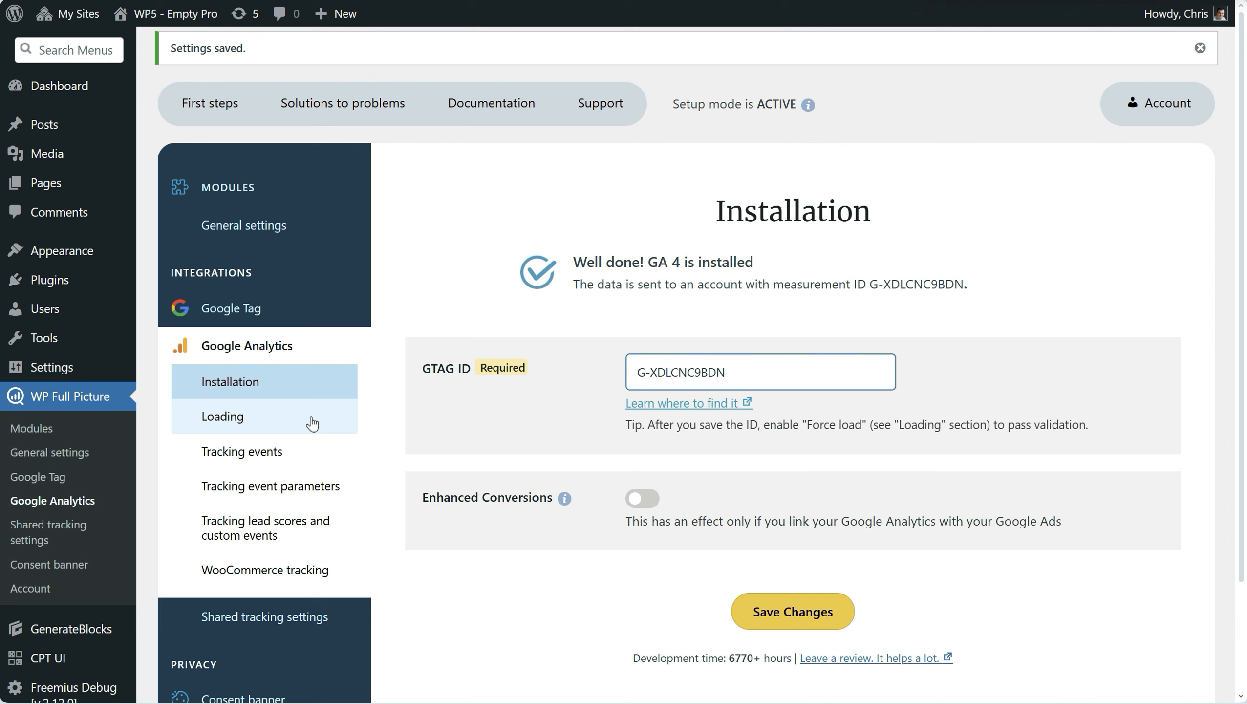
Step: Switch to WP Full Picture, review the Google Analytics loading settings, and return to the Installation settings
{"action": "left_click", "coordinate": [311, 418]}
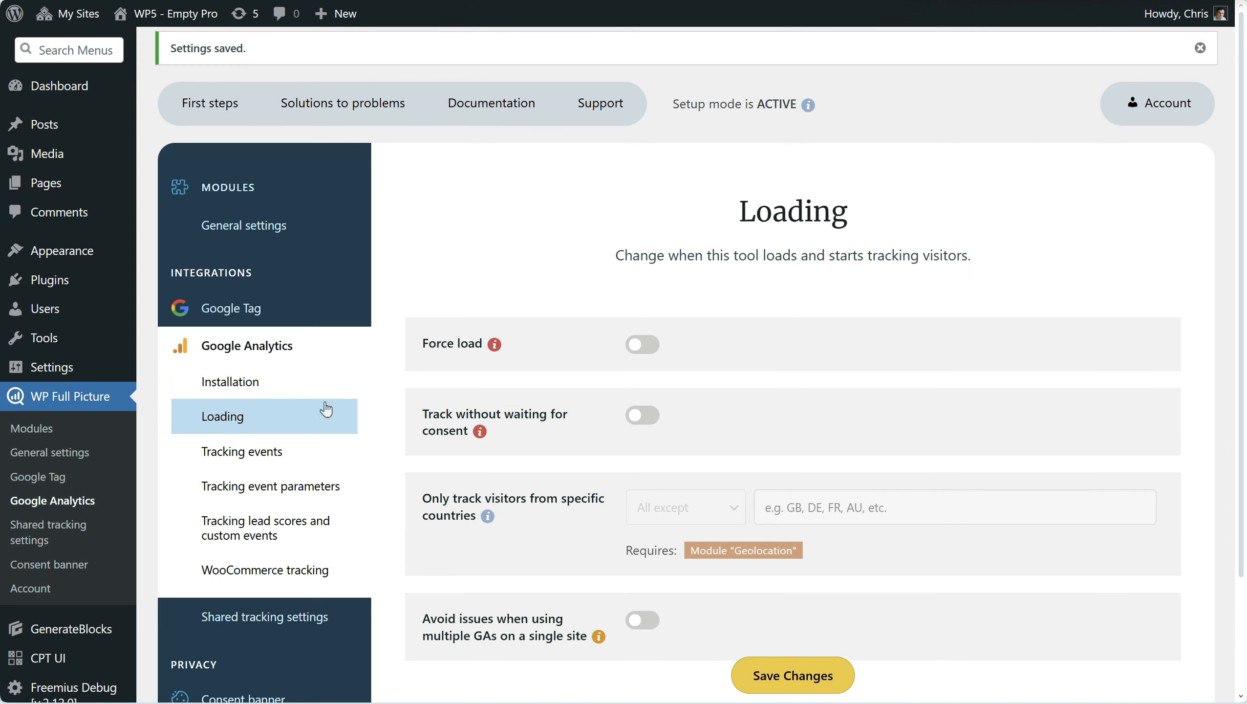
{"action": "left_click", "coordinate": [318, 391]}
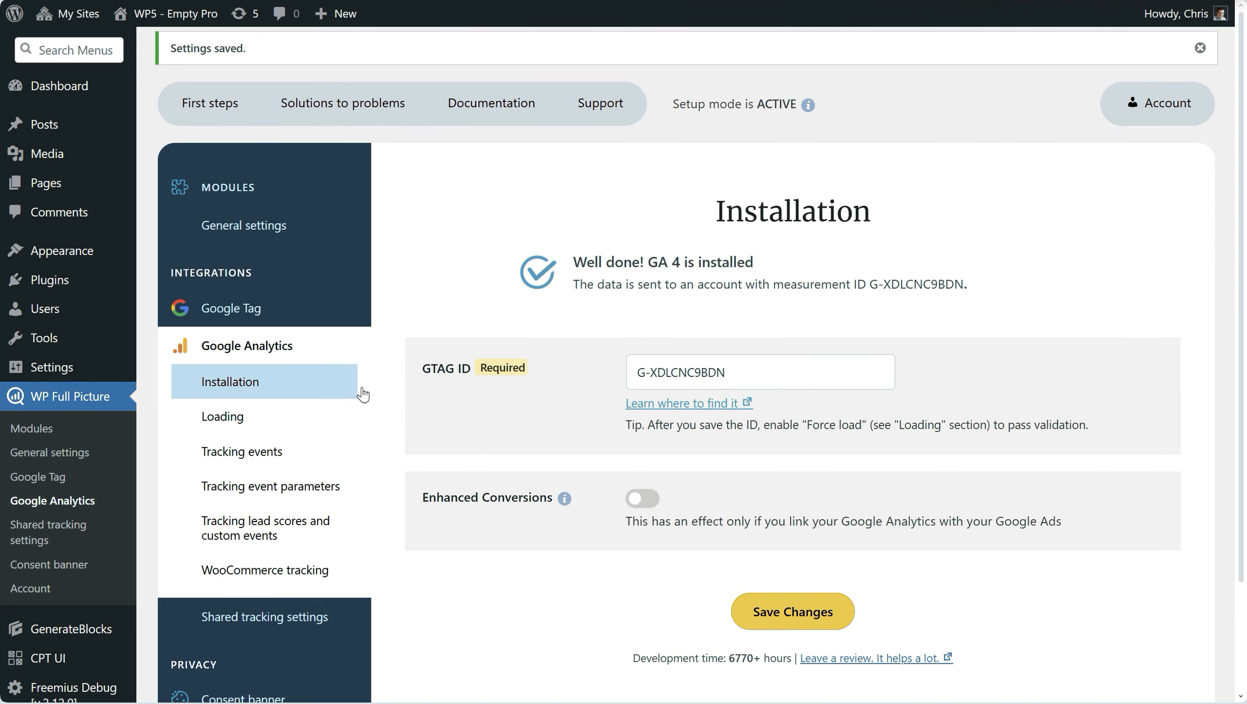